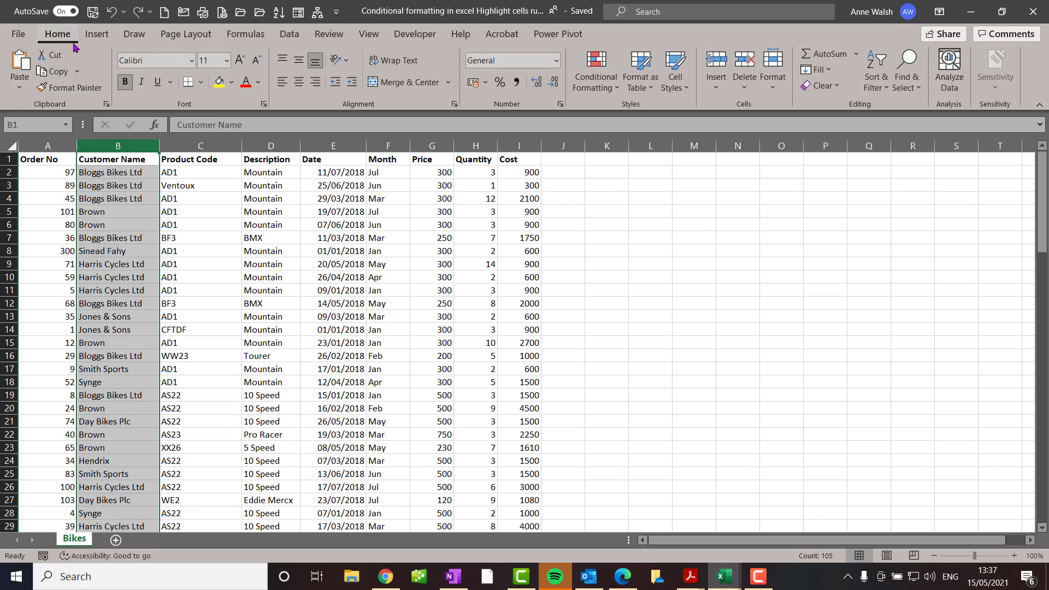
Highlight duplicate values in the Customer Name column with Light Red Fill with Dark Red Text
{"action": "left_click", "coordinate": [604, 85]}
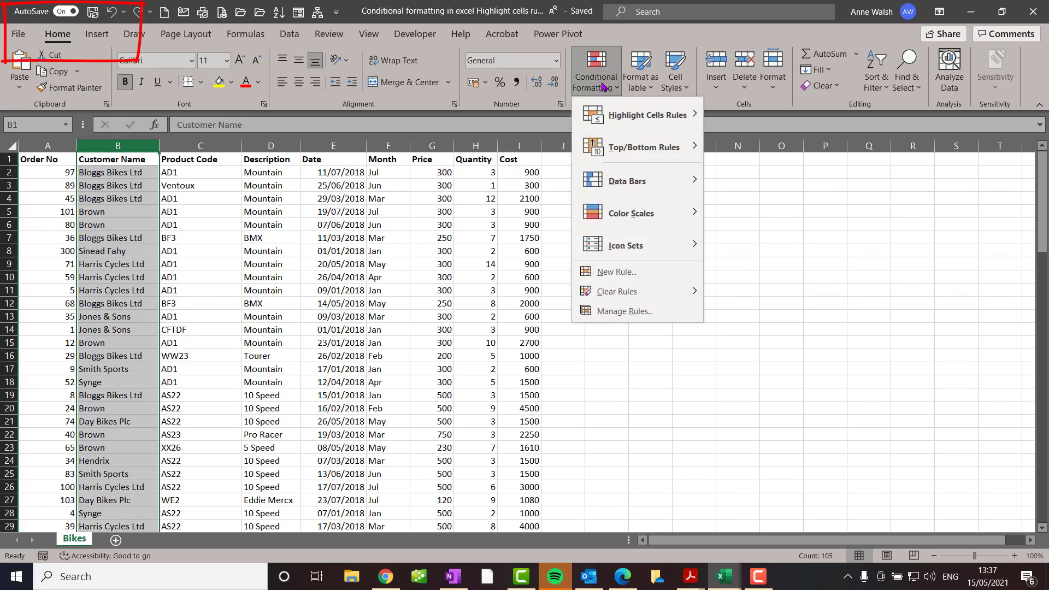
{"action": "mouse_move", "coordinate": [612, 113]}
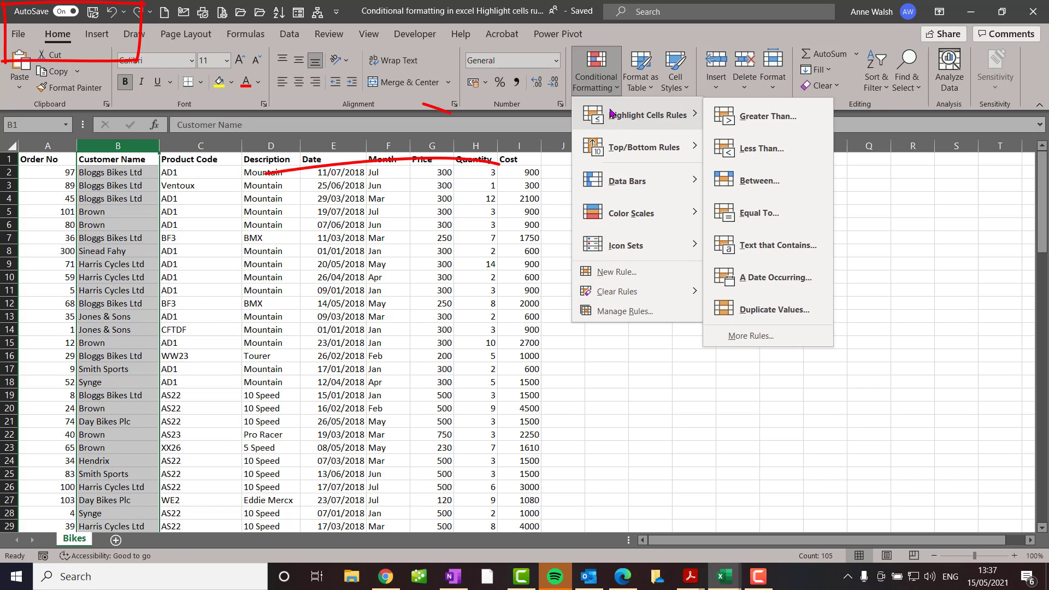
{"action": "left_click", "coordinate": [775, 310]}
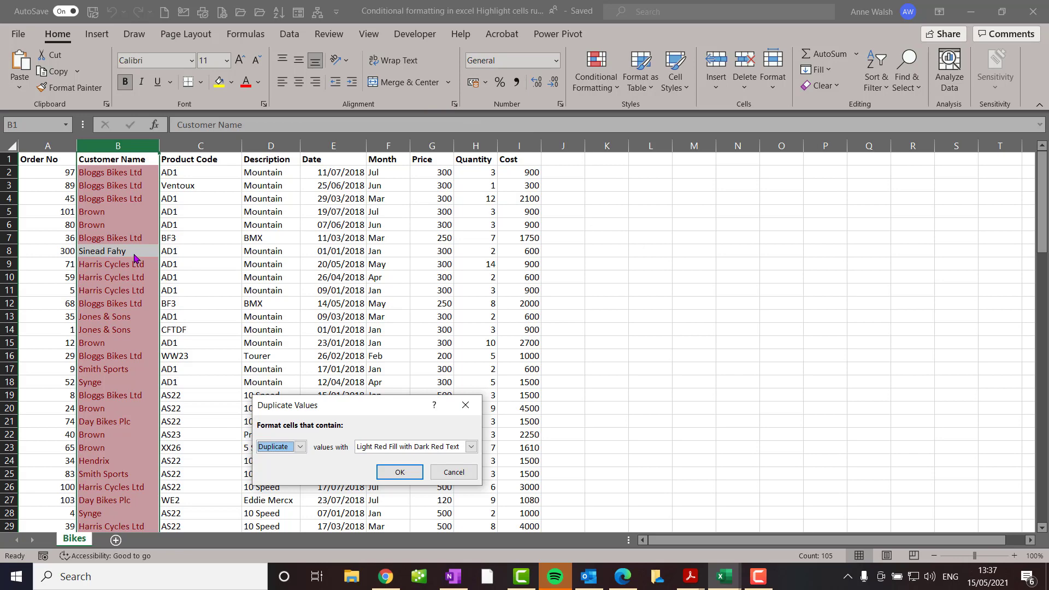
{"action": "left_click", "coordinate": [403, 473]}
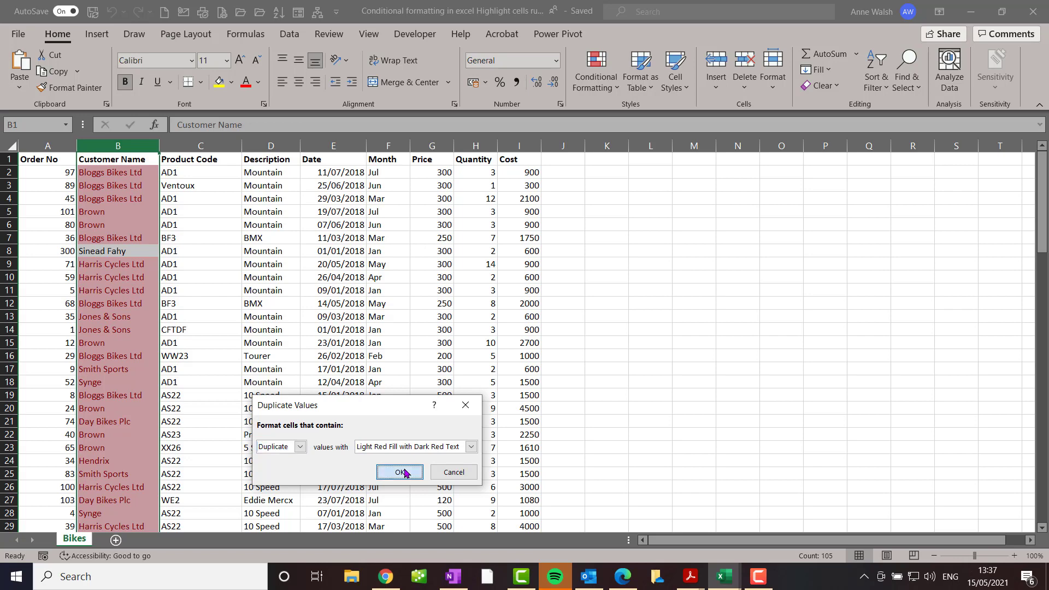
{"action": "left_click", "coordinate": [205, 316]}
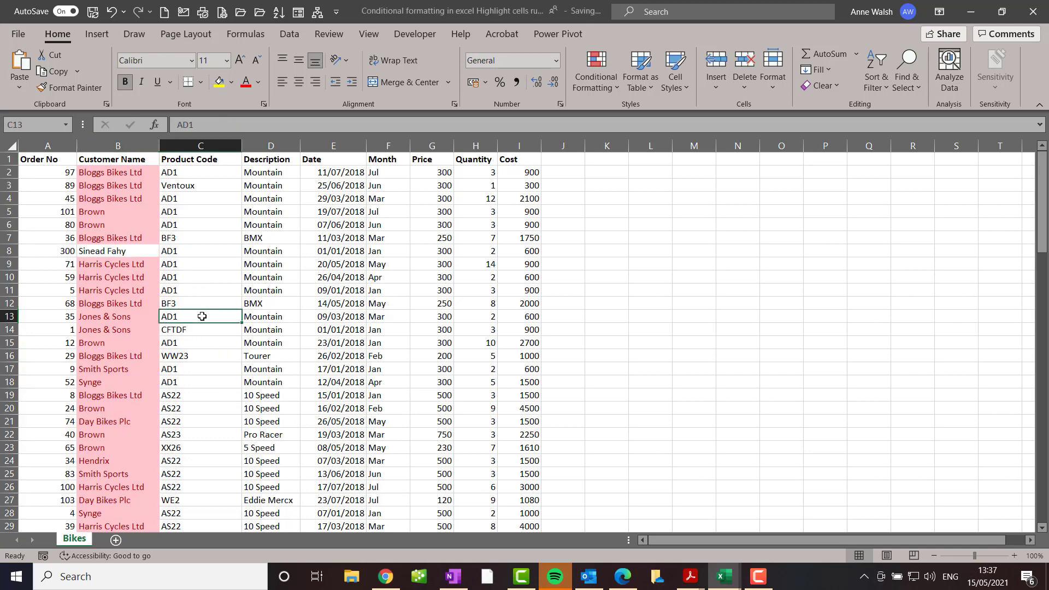
Highlight values between 70 and 80 in the Order No column with Yellow Fill with Dark Yellow Text
{"action": "left_click", "coordinate": [48, 146]}
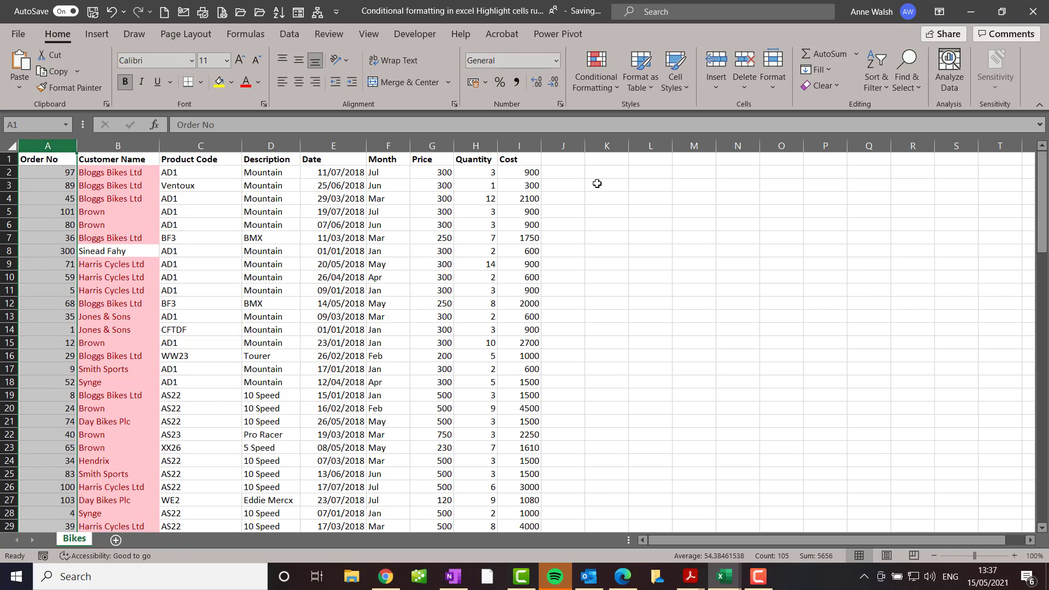
{"action": "left_click", "coordinate": [598, 89]}
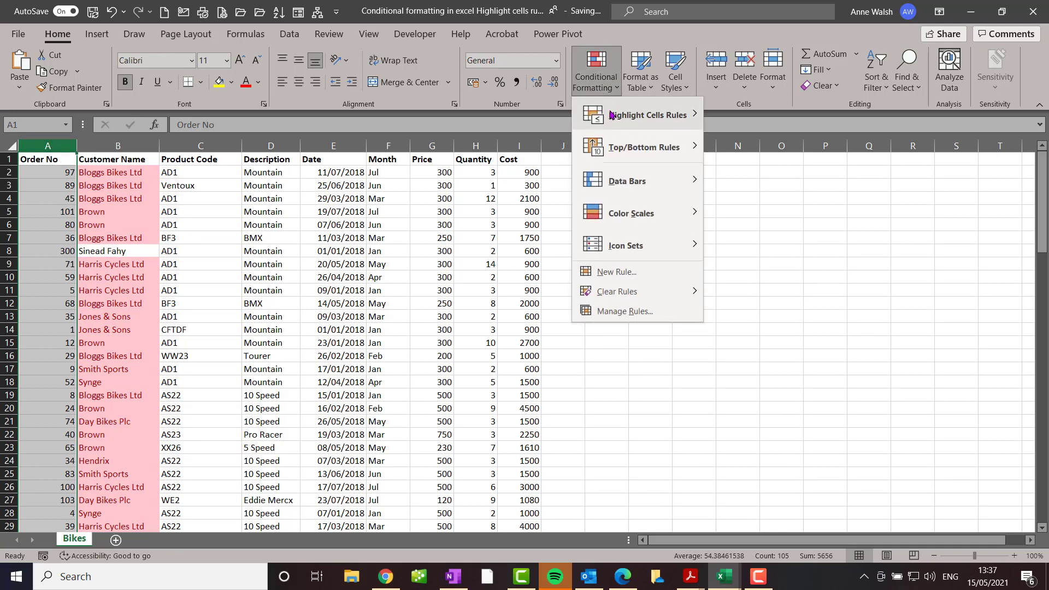
{"action": "mouse_move", "coordinate": [612, 114]}
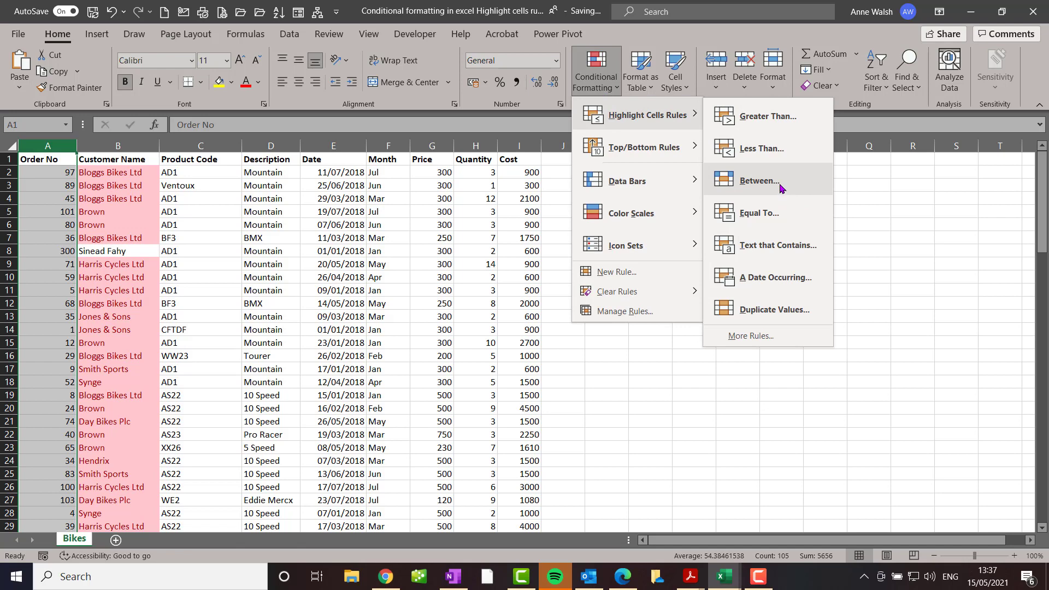
{"action": "left_click", "coordinate": [760, 181]}
{"action": "type", "text": "70"}
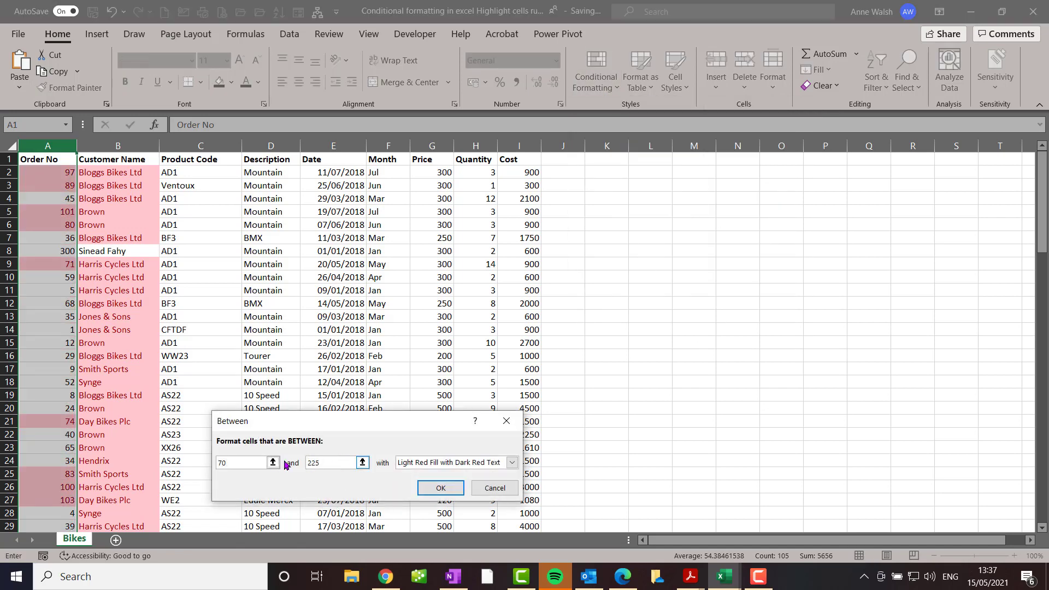
{"action": "key", "text": "Tab"}
{"action": "type", "text": "80"}
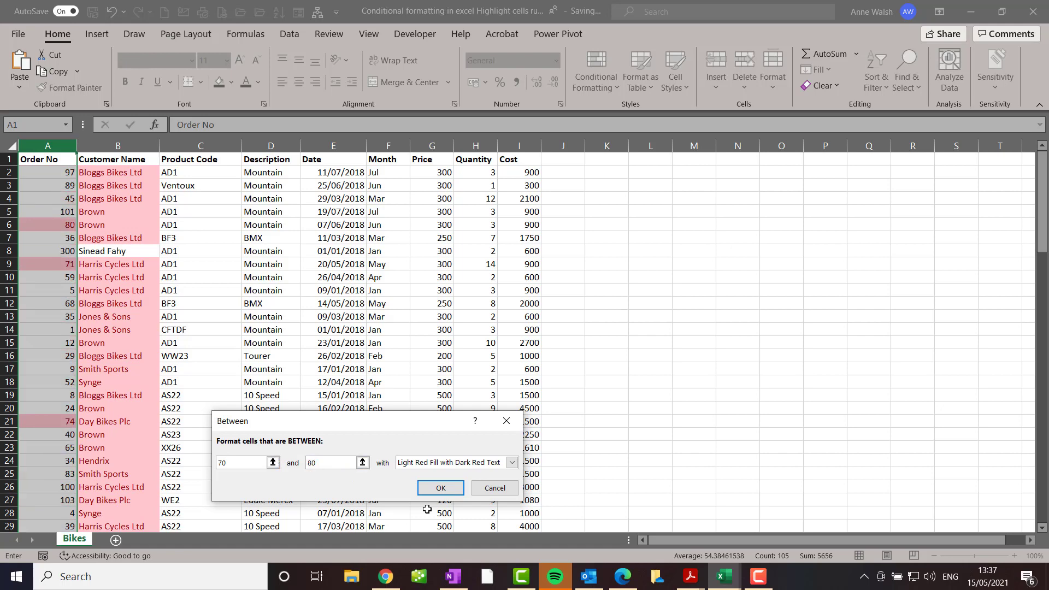
{"action": "left_click", "coordinate": [512, 463]}
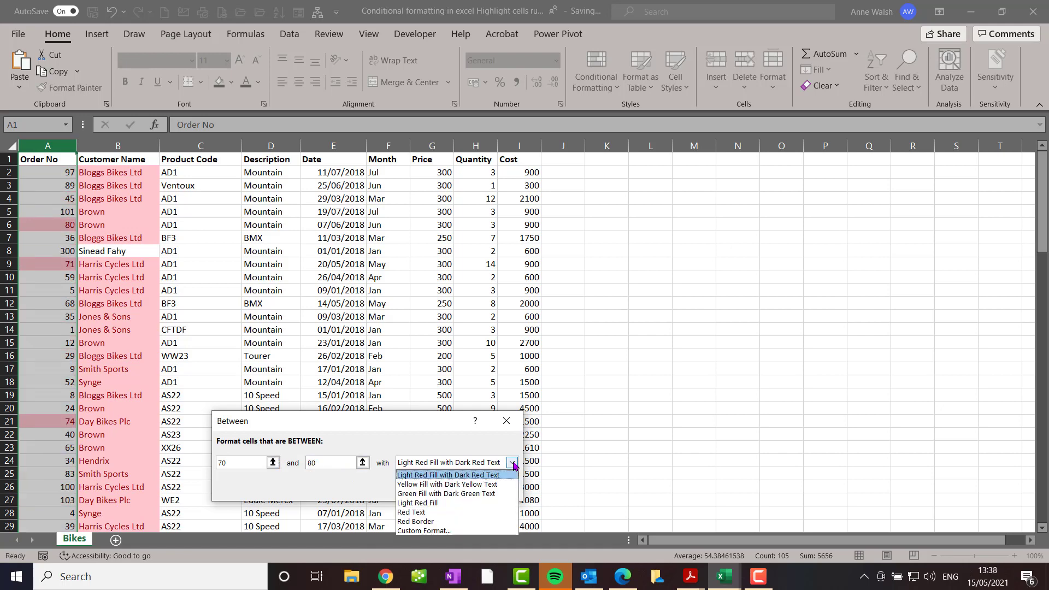
{"action": "left_click", "coordinate": [491, 486]}
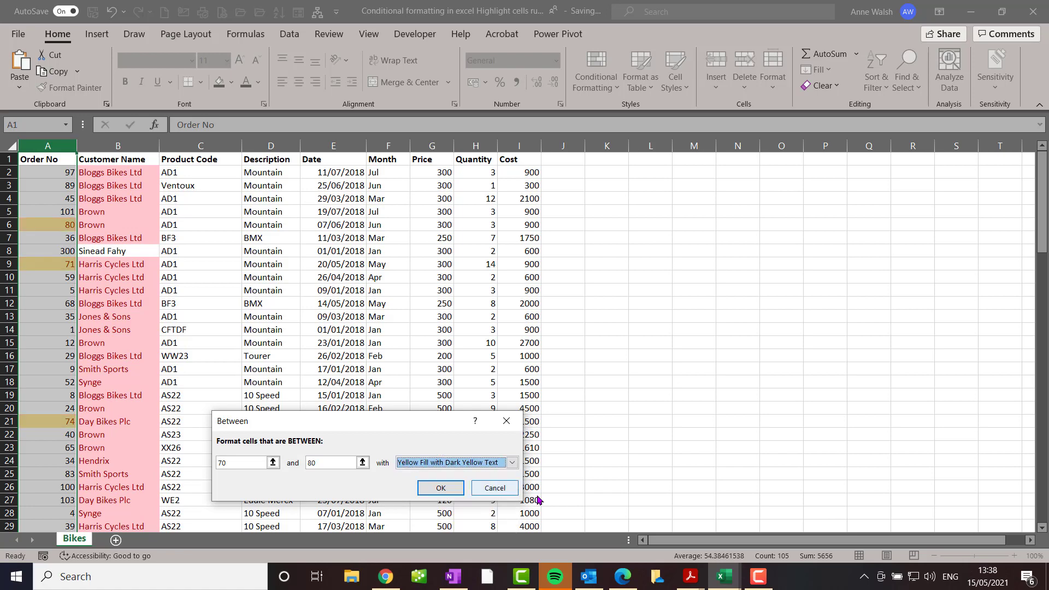
{"action": "left_click", "coordinate": [442, 488]}
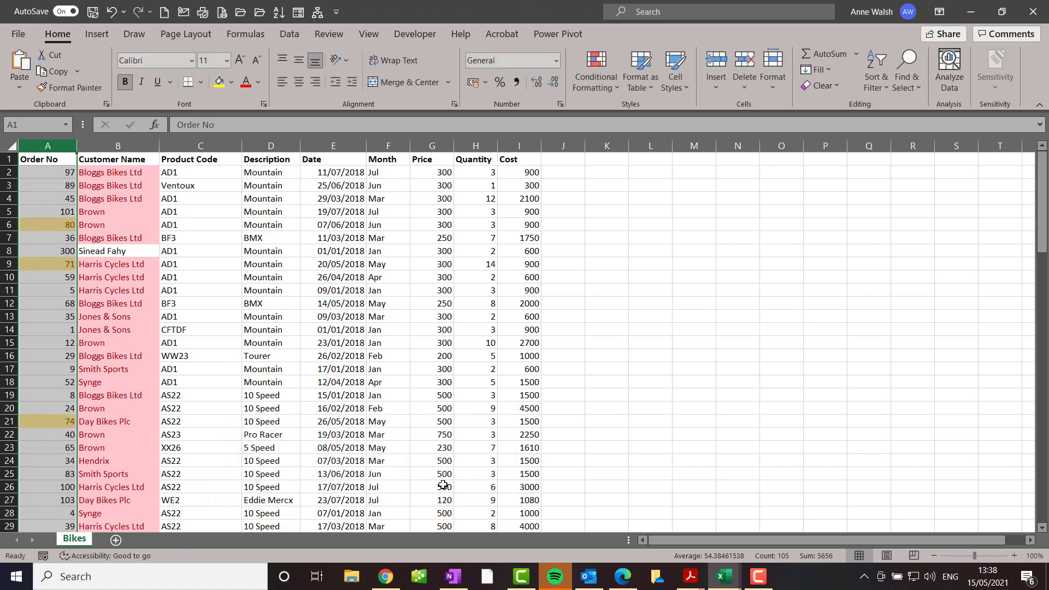
Set up a Text That Contains highlight rule for the text "Bikes" on the Customer Name column
{"action": "left_click", "coordinate": [132, 146]}
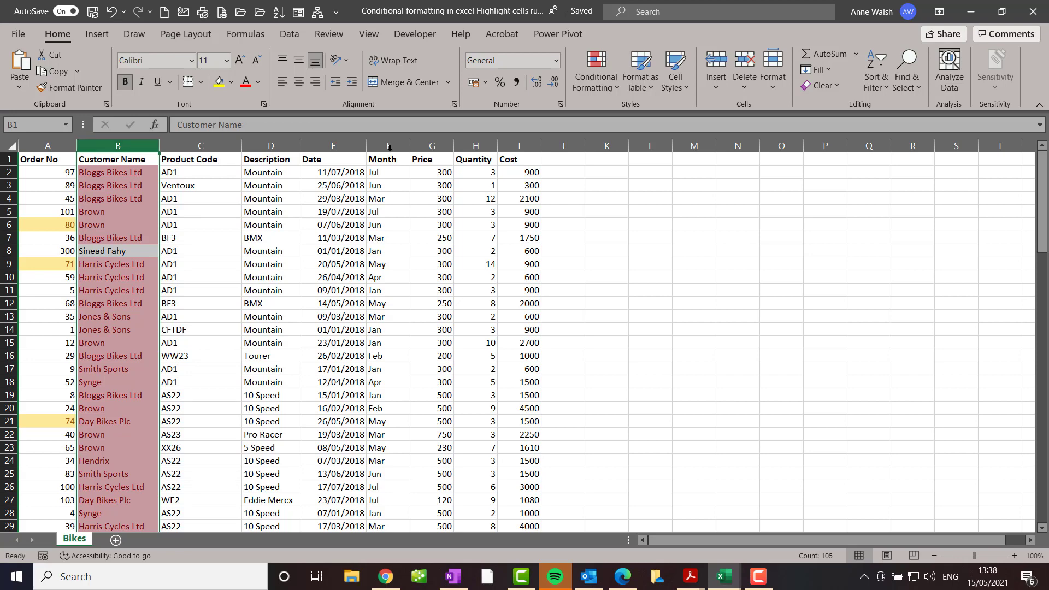
{"action": "left_click", "coordinate": [600, 90]}
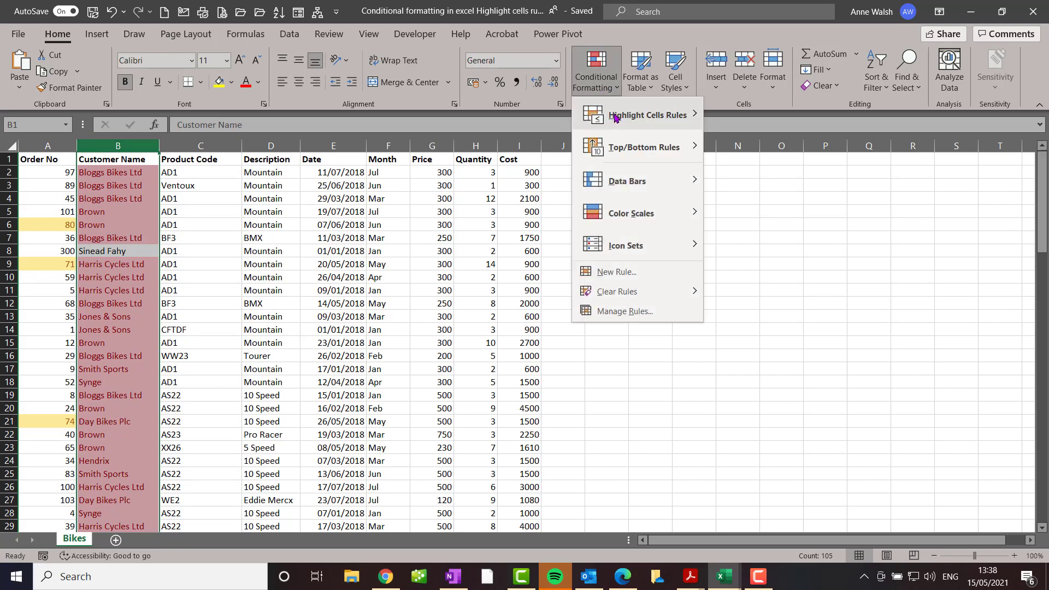
{"action": "mouse_move", "coordinate": [621, 124]}
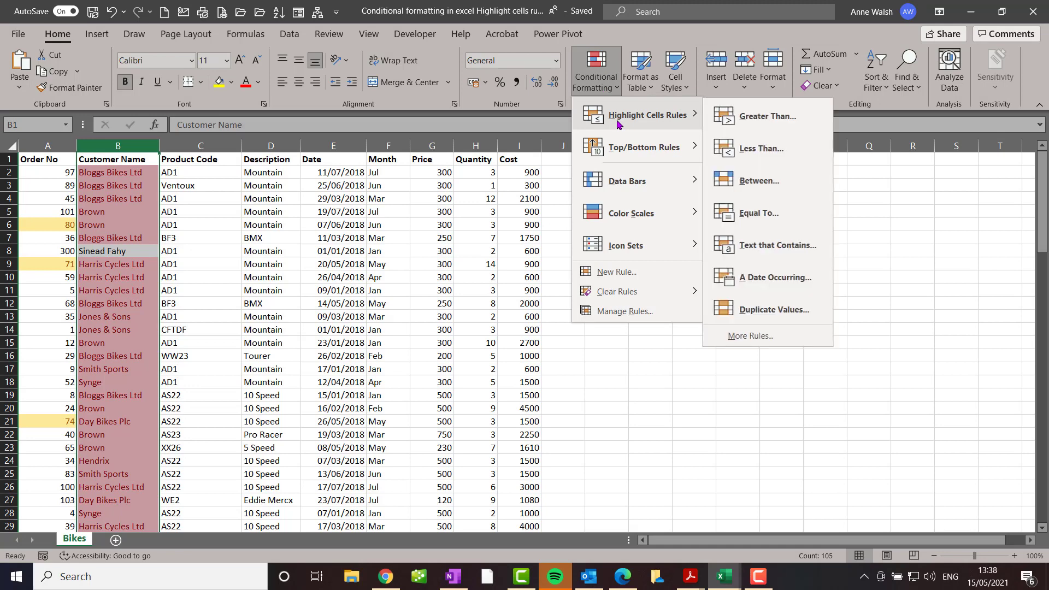
{"action": "left_click", "coordinate": [765, 247]}
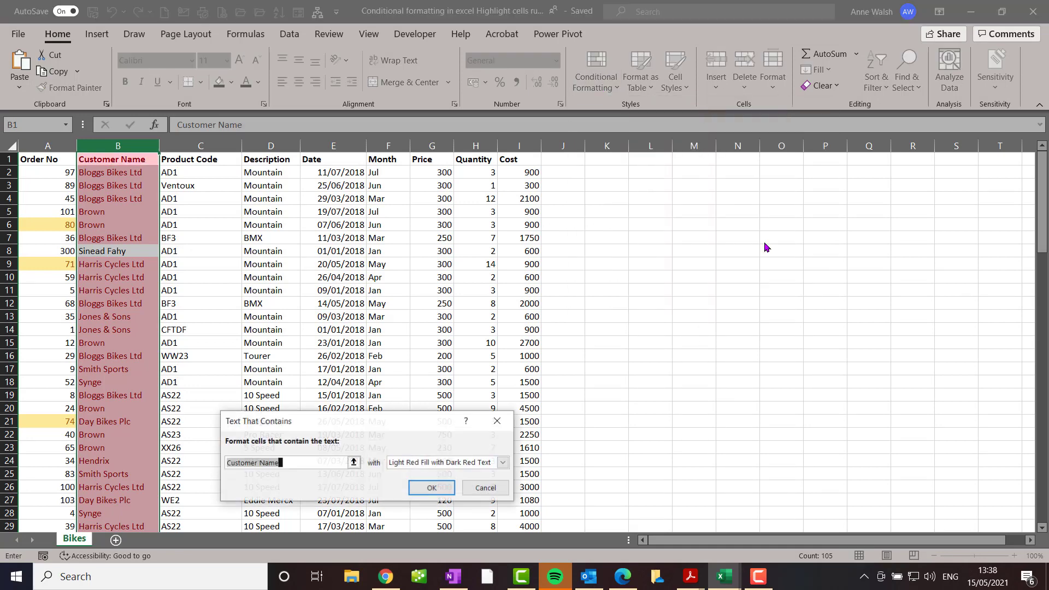
{"action": "type", "text": "Bike"}
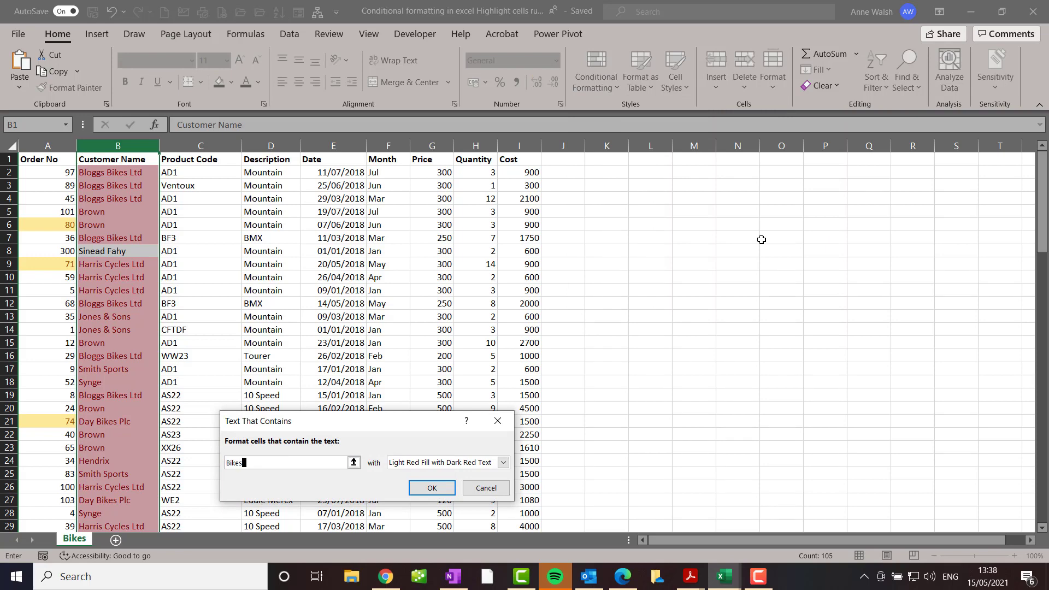
{"action": "type", "text": "s"}
Give the "Bikes" text rule a custom format with the standard purple background fill
{"action": "left_click", "coordinate": [503, 462]}
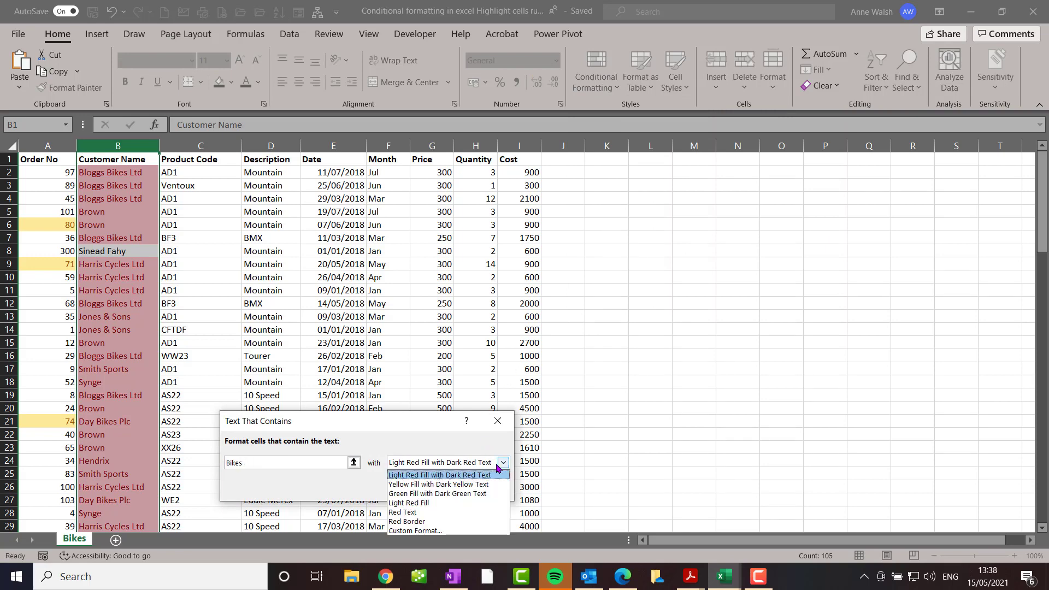
{"action": "left_click", "coordinate": [465, 533]}
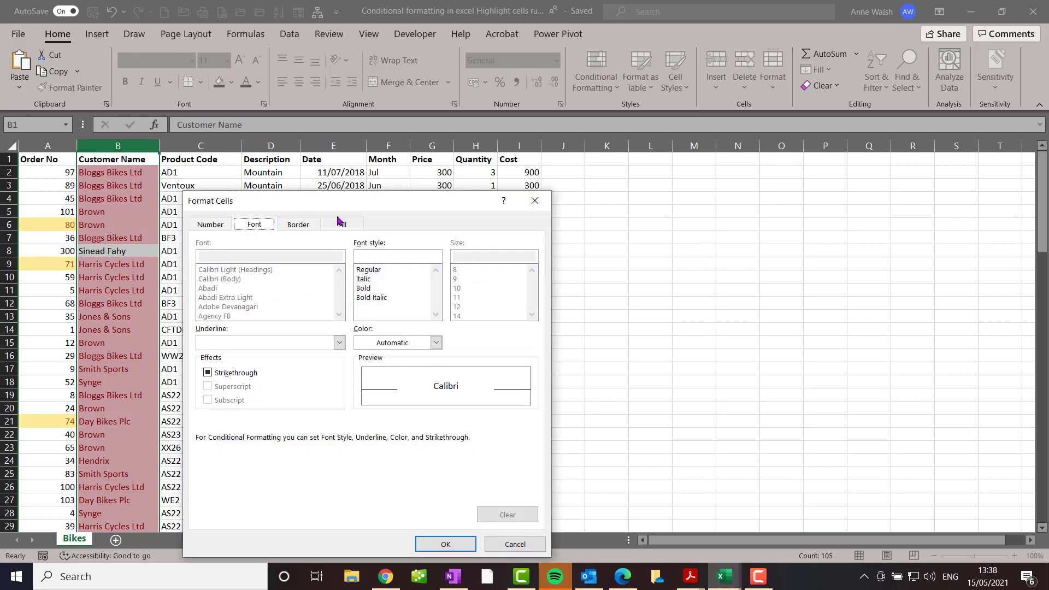
{"action": "left_click", "coordinate": [342, 224]}
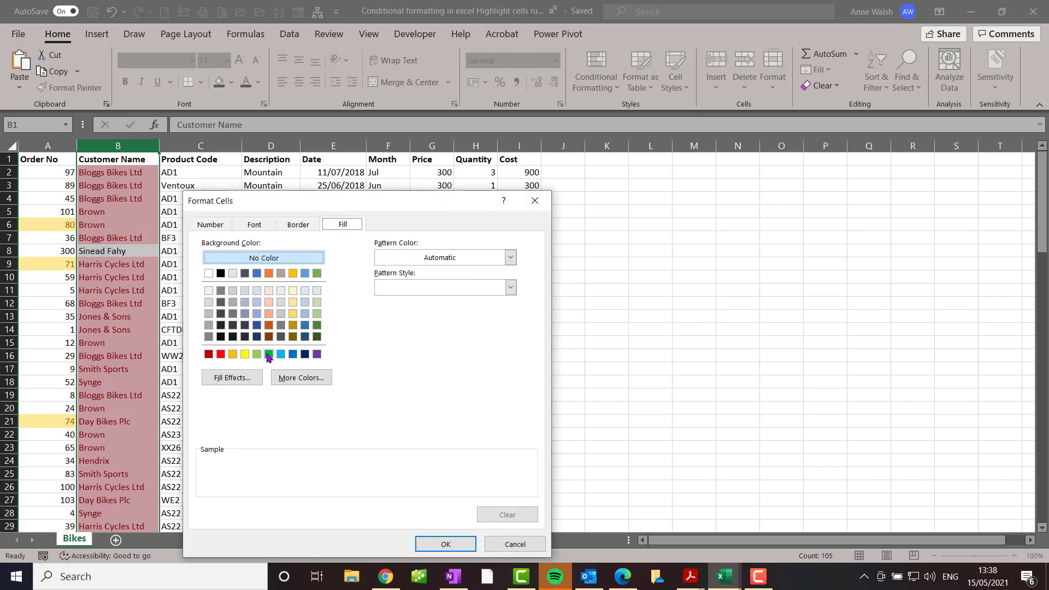
{"action": "left_click", "coordinate": [317, 354]}
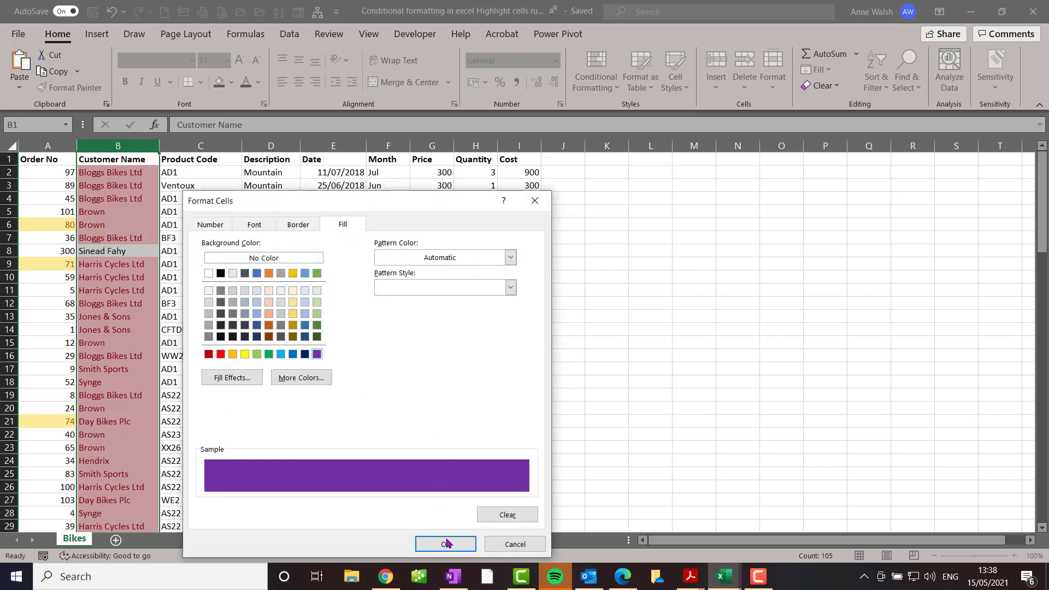
{"action": "left_click", "coordinate": [447, 544]}
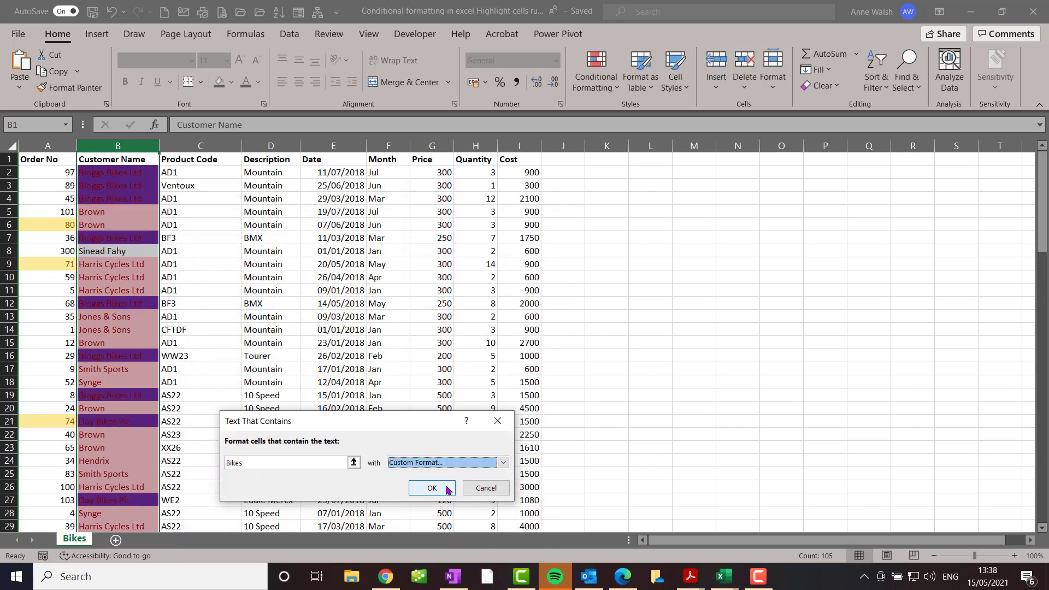
Set the "Bikes" rule's custom format to a light green background fill and apply the rule
{"action": "left_click", "coordinate": [503, 462]}
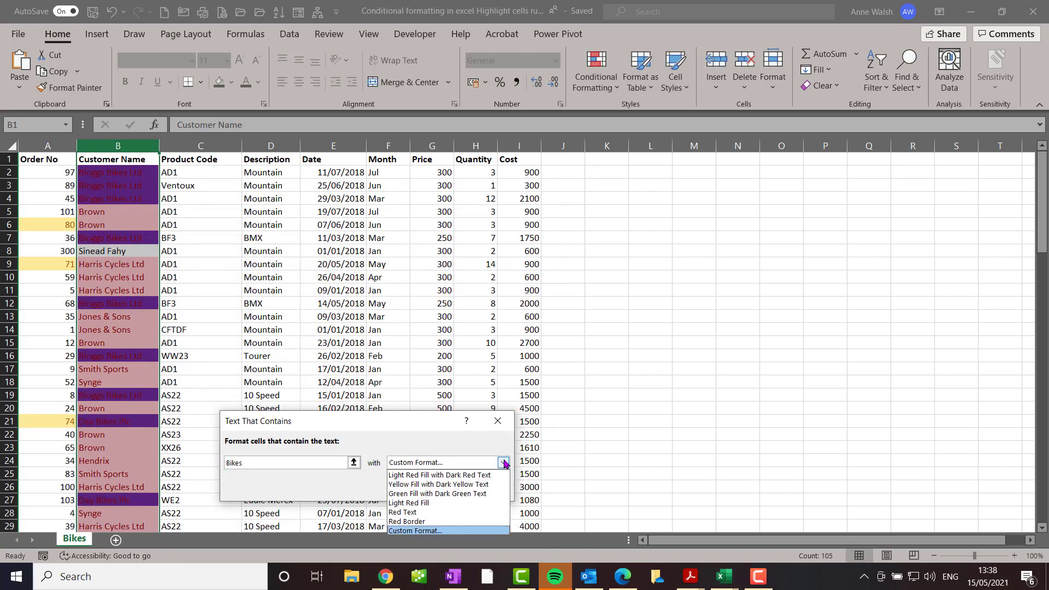
{"action": "left_click", "coordinate": [432, 531]}
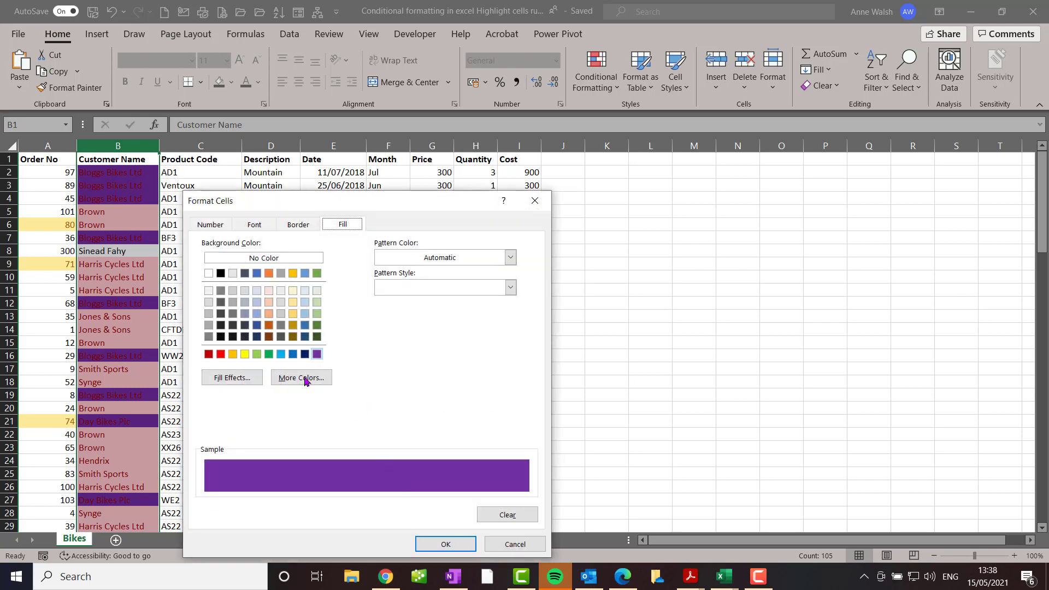
{"action": "left_click", "coordinate": [317, 313]}
{"action": "left_click", "coordinate": [434, 545]}
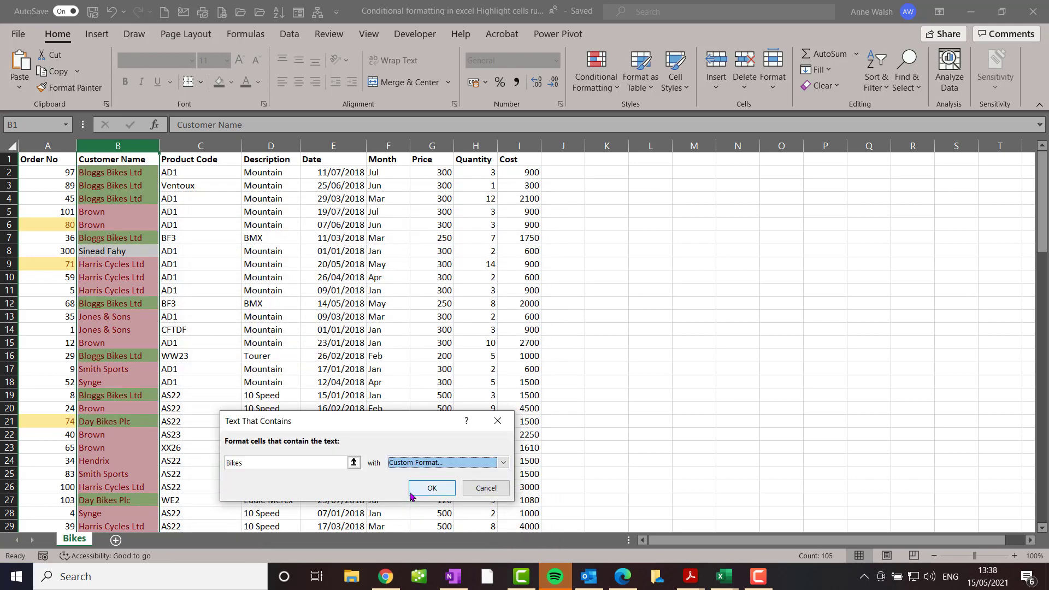
{"action": "left_click", "coordinate": [432, 489]}
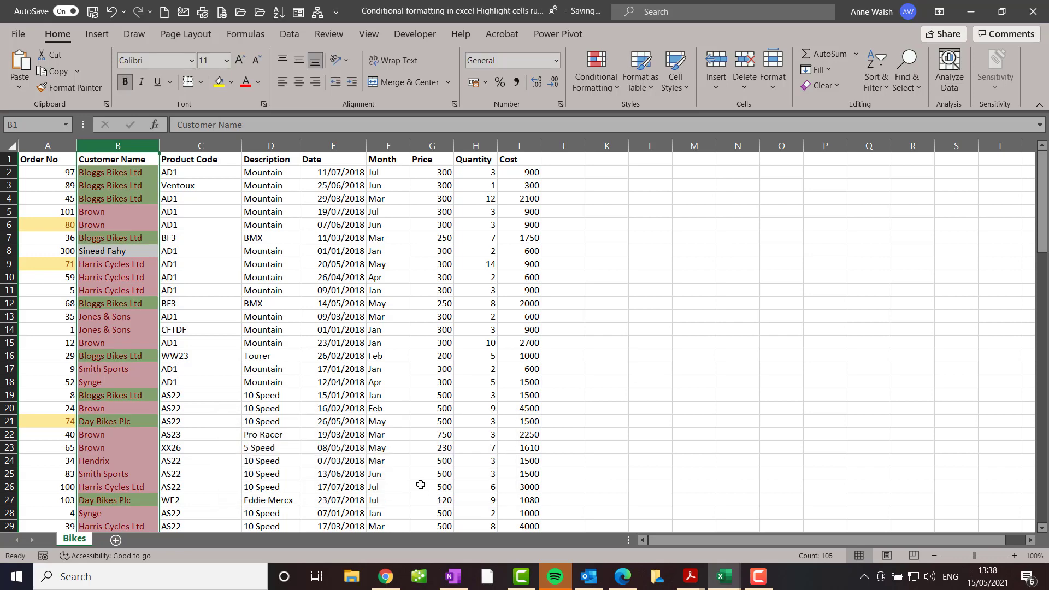
Set up an Equal To highlight rule for the value "Jan" on the Month column
{"action": "left_click", "coordinate": [383, 146]}
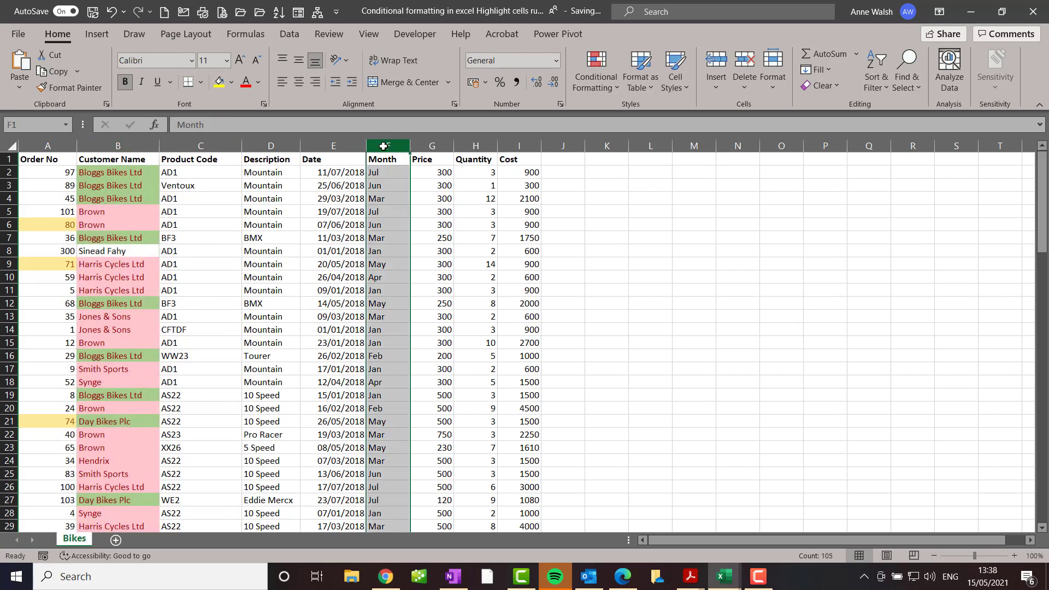
{"action": "left_click", "coordinate": [601, 88]}
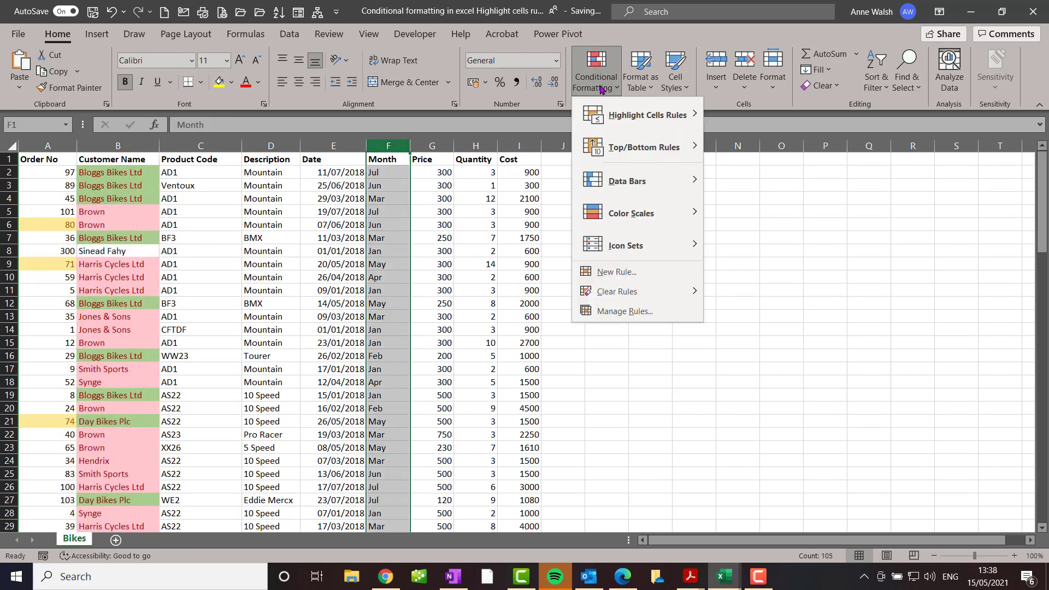
{"action": "mouse_move", "coordinate": [608, 112]}
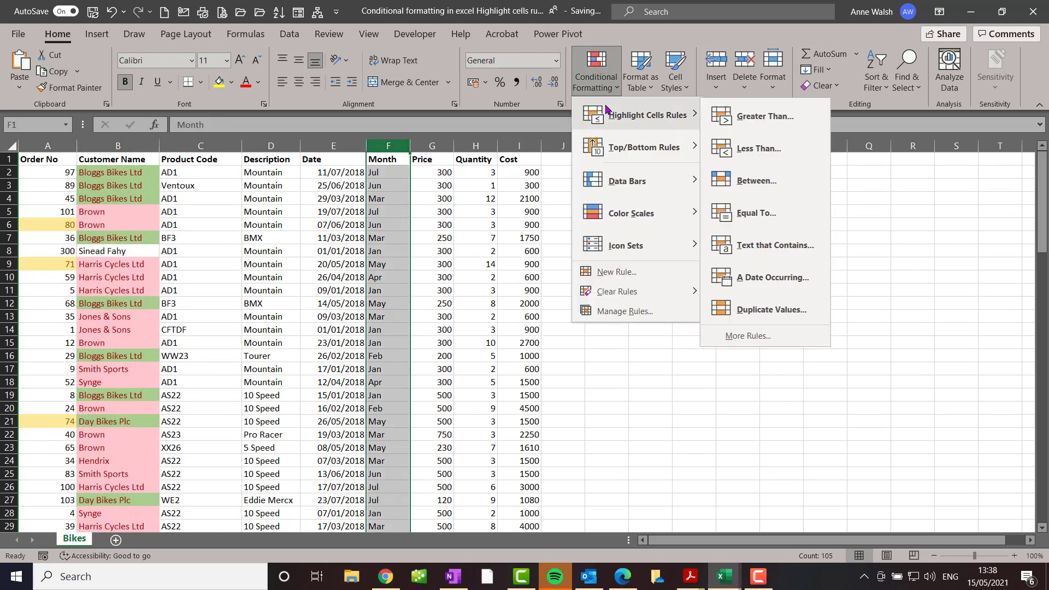
{"action": "left_click", "coordinate": [749, 222]}
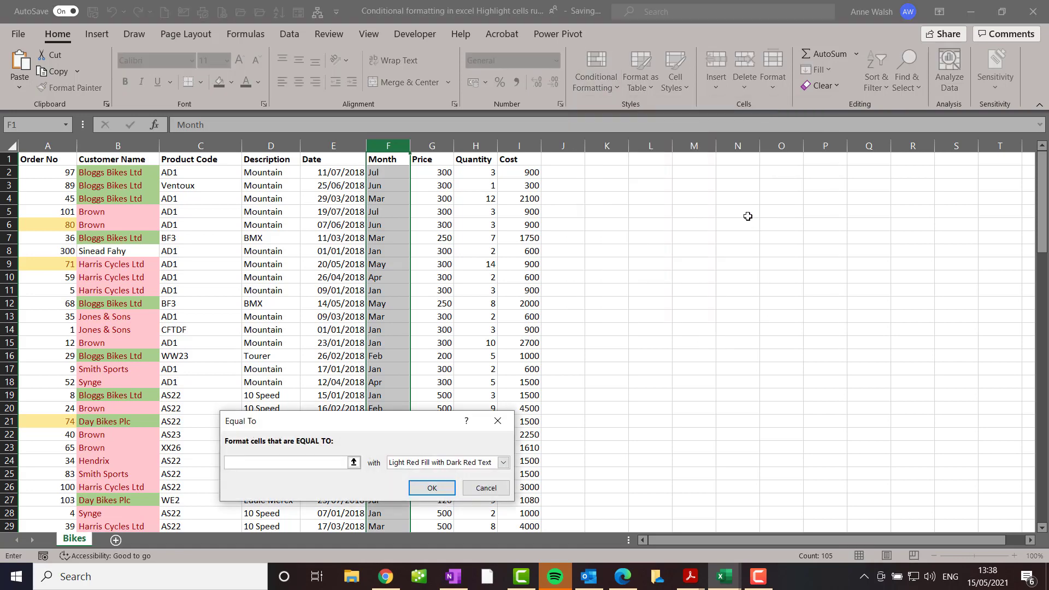
{"action": "type", "text": "Jan"}
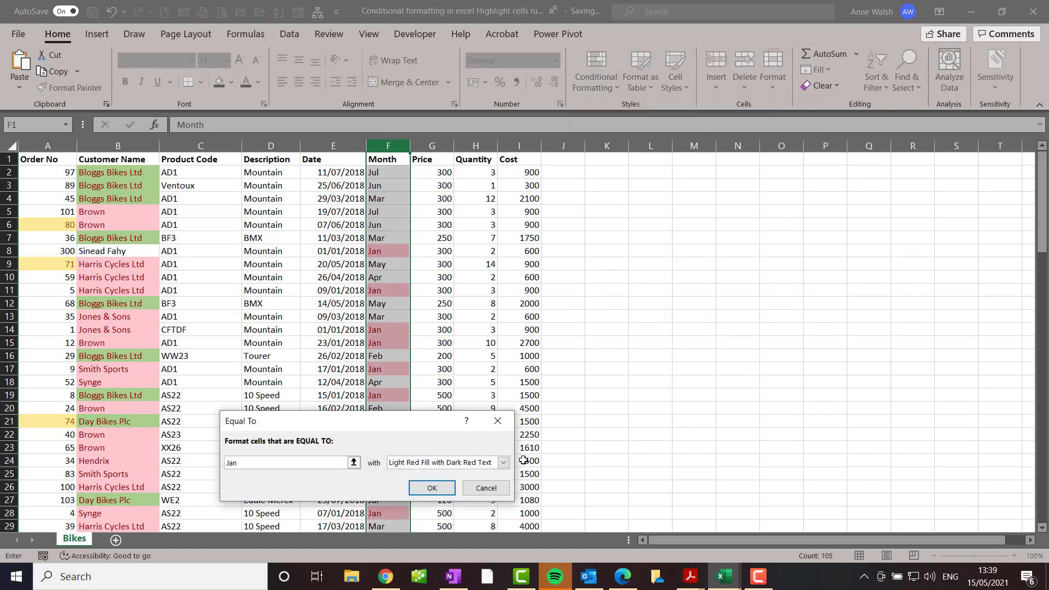
Give the "Jan" rule a custom format with a light gold background fill and apply the rule
{"action": "left_click", "coordinate": [502, 463]}
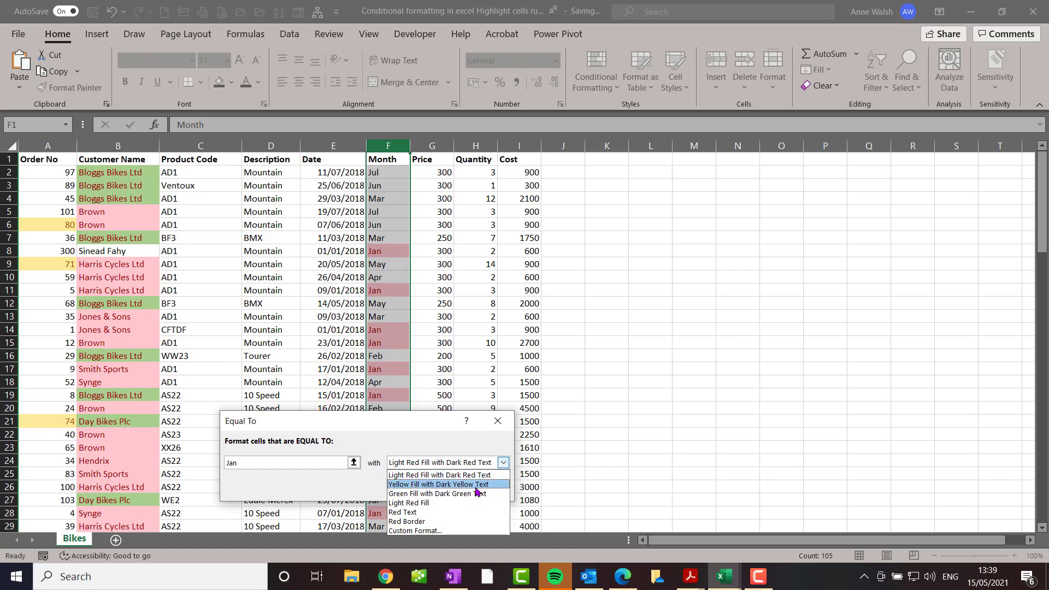
{"action": "left_click", "coordinate": [463, 531]}
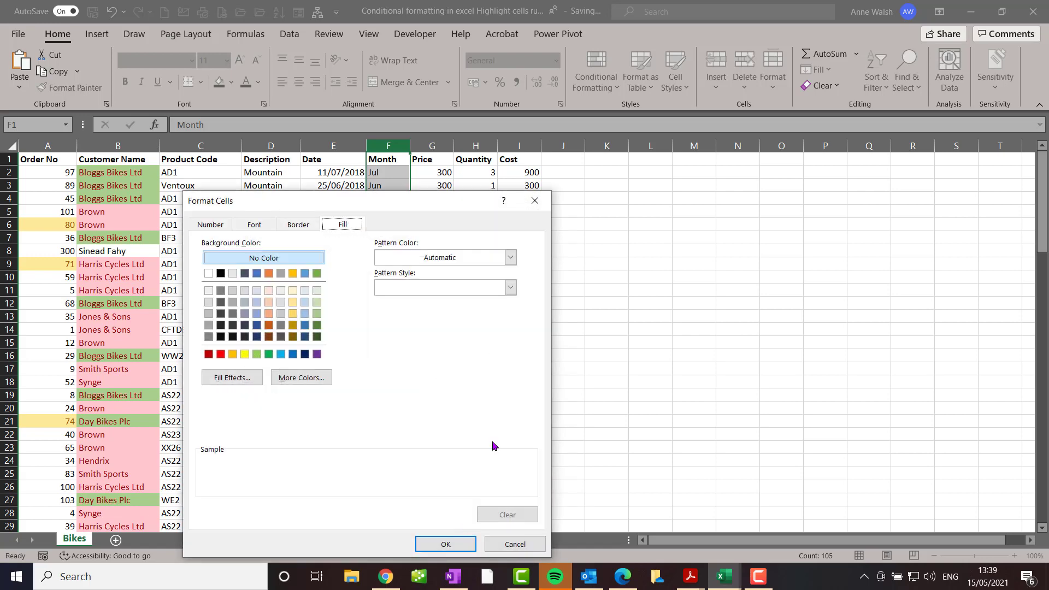
{"action": "left_click", "coordinate": [293, 302]}
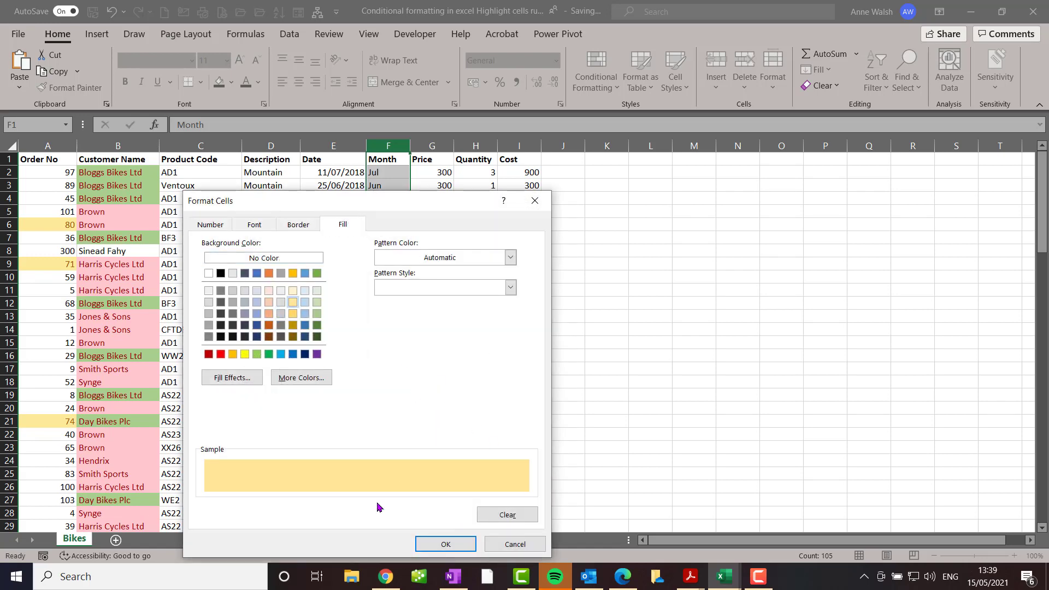
{"action": "left_click", "coordinate": [462, 544]}
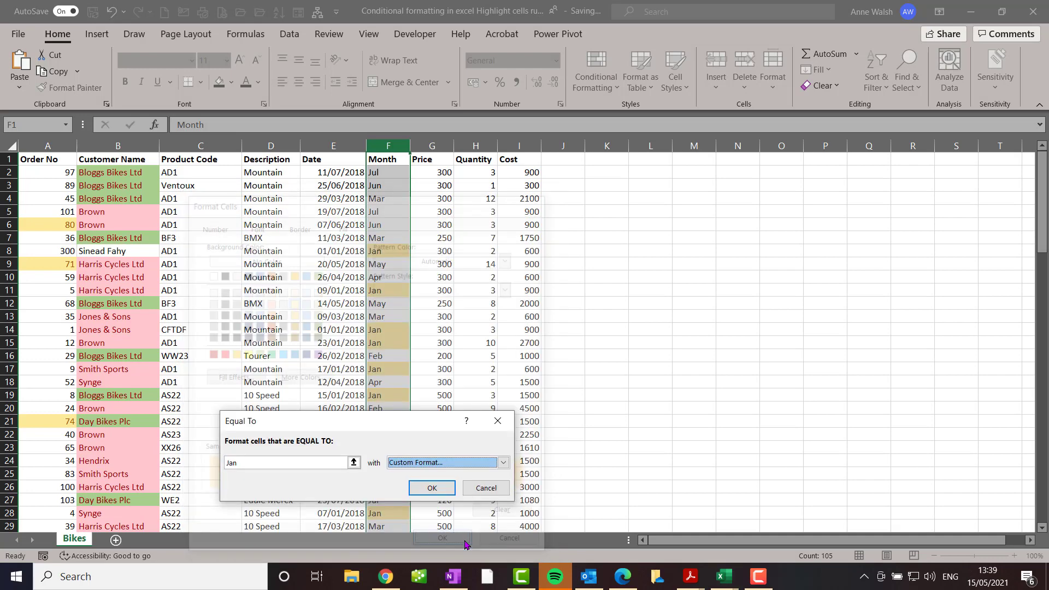
{"action": "left_click", "coordinate": [432, 488]}
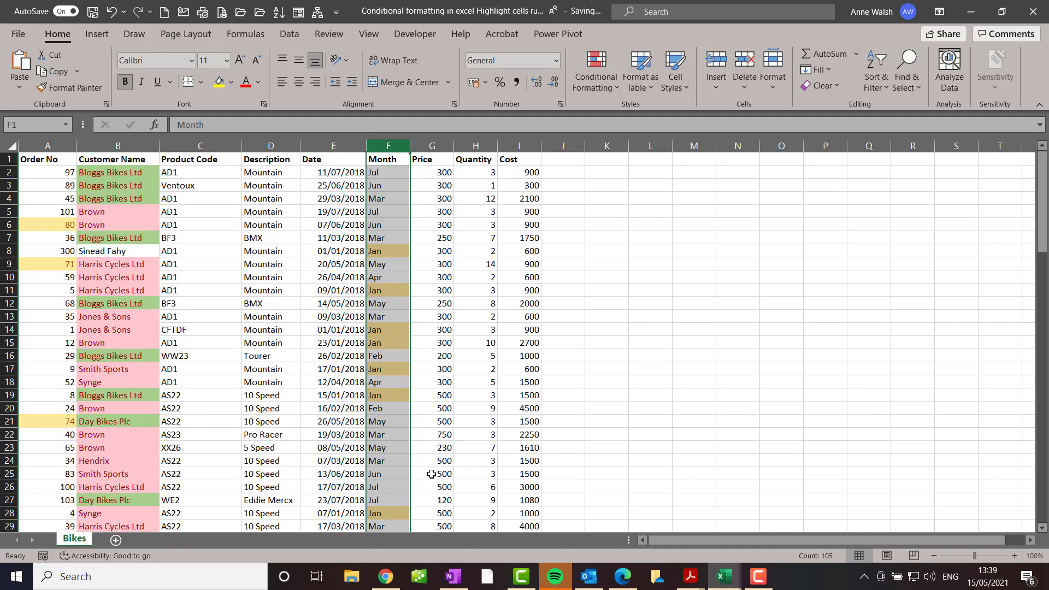
Set up a new formatting rule on the Price column for cell values greater than or equal to 250
{"action": "left_click", "coordinate": [434, 146]}
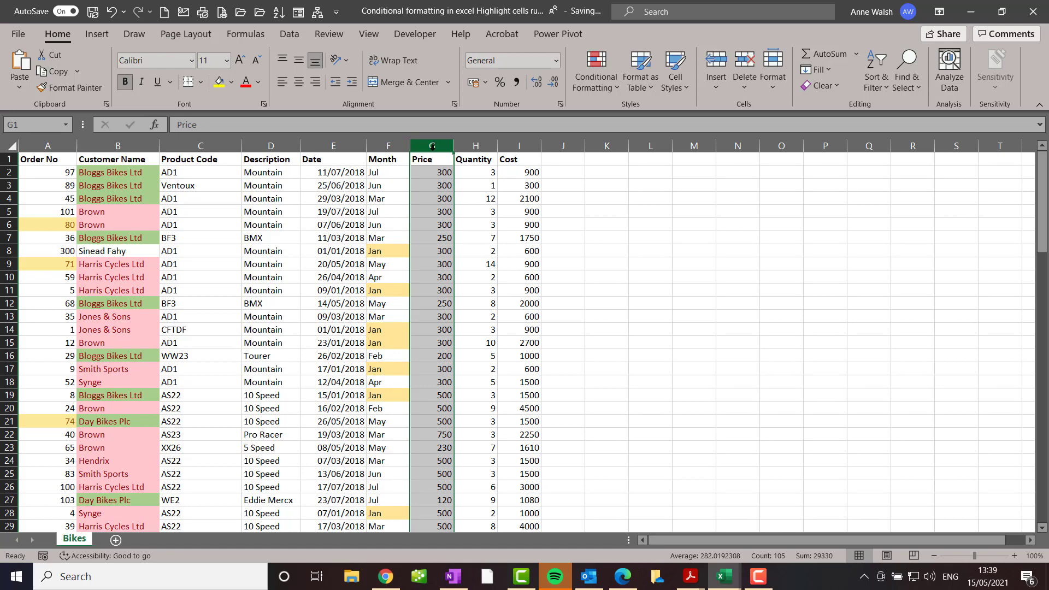
{"action": "left_click", "coordinate": [608, 87]}
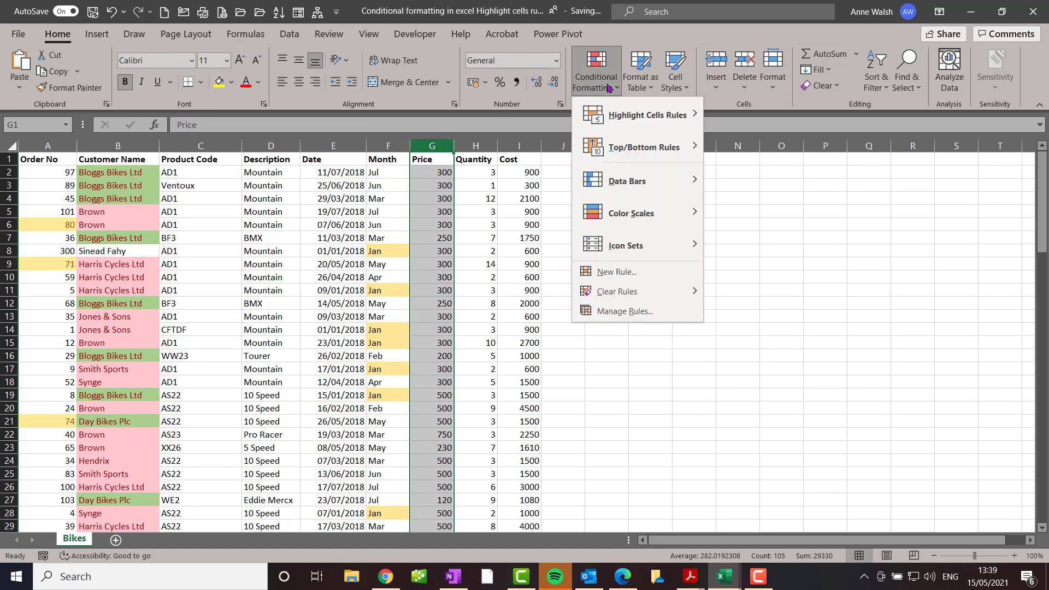
{"action": "mouse_move", "coordinate": [616, 118]}
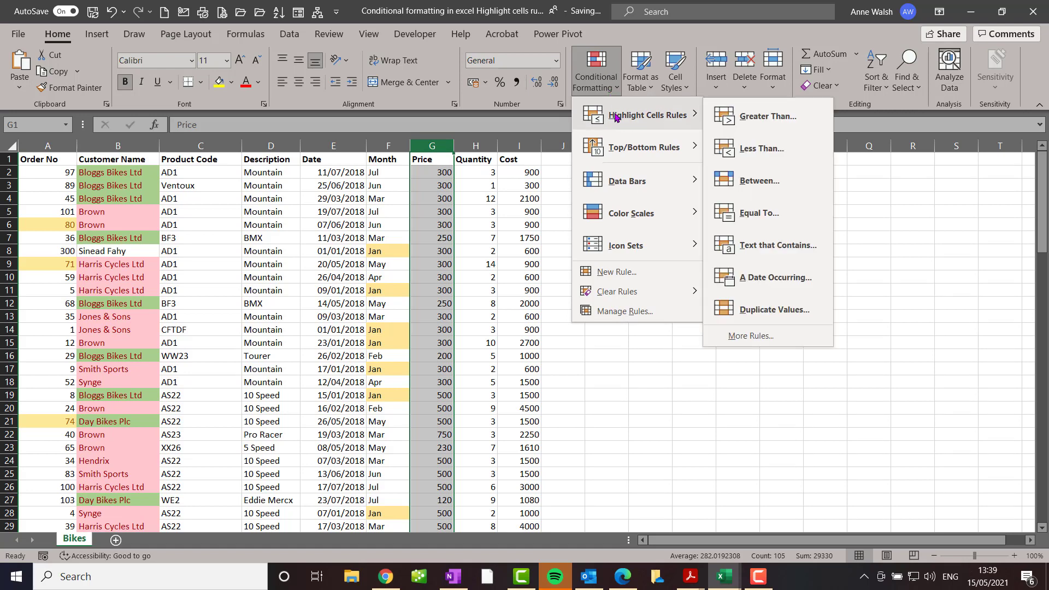
{"action": "left_click", "coordinate": [785, 336]}
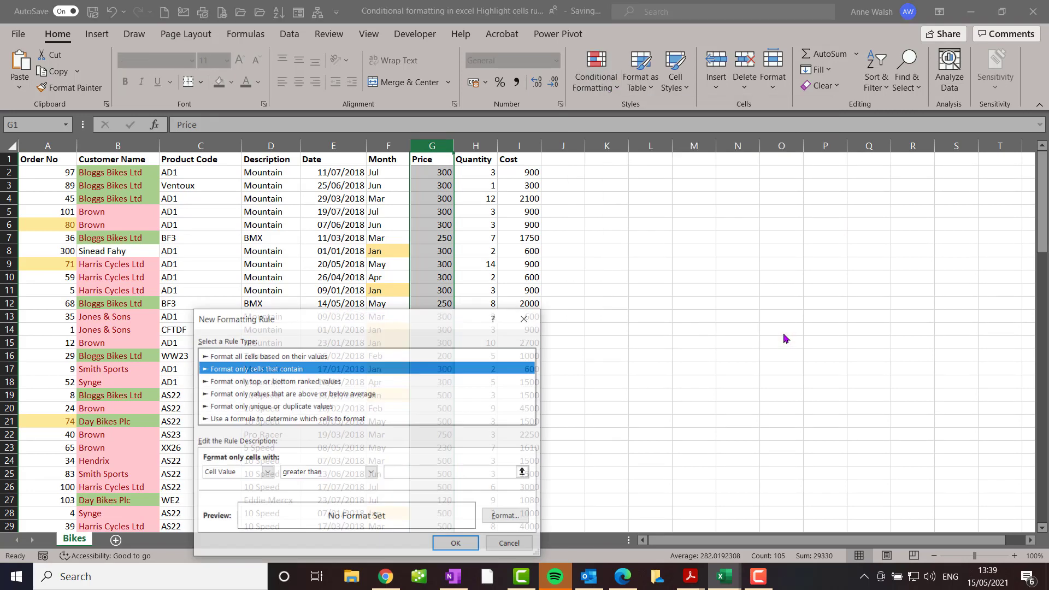
{"action": "left_click", "coordinate": [374, 473]}
{"action": "left_click", "coordinate": [337, 541]}
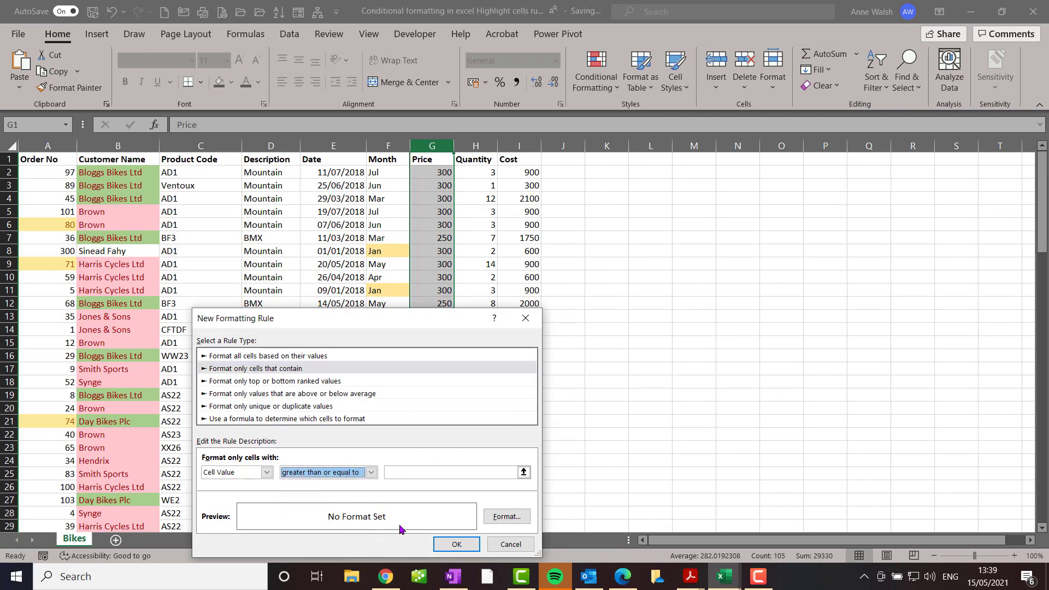
{"action": "left_click", "coordinate": [470, 468]}
{"action": "type", "text": "250"}
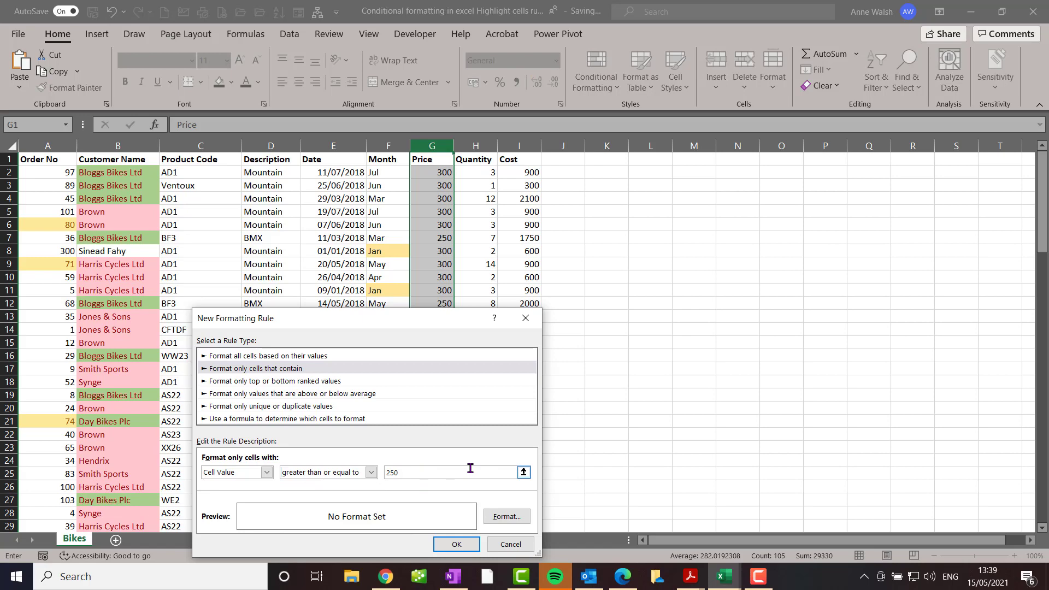
Format the Price rule with a light green background fill and apply it
{"action": "left_click", "coordinate": [507, 516]}
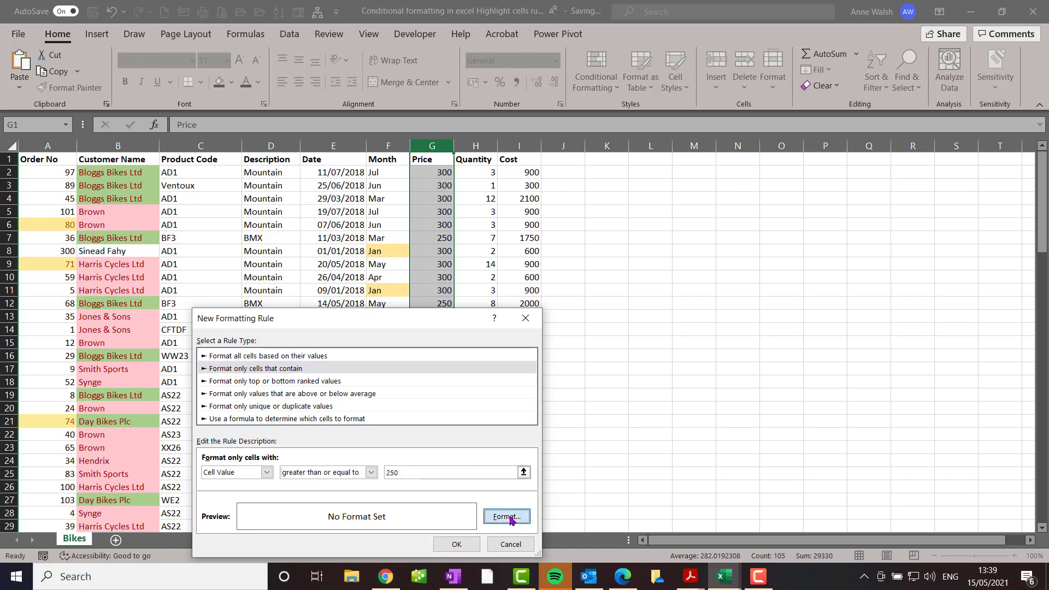
{"action": "left_click", "coordinate": [317, 313]}
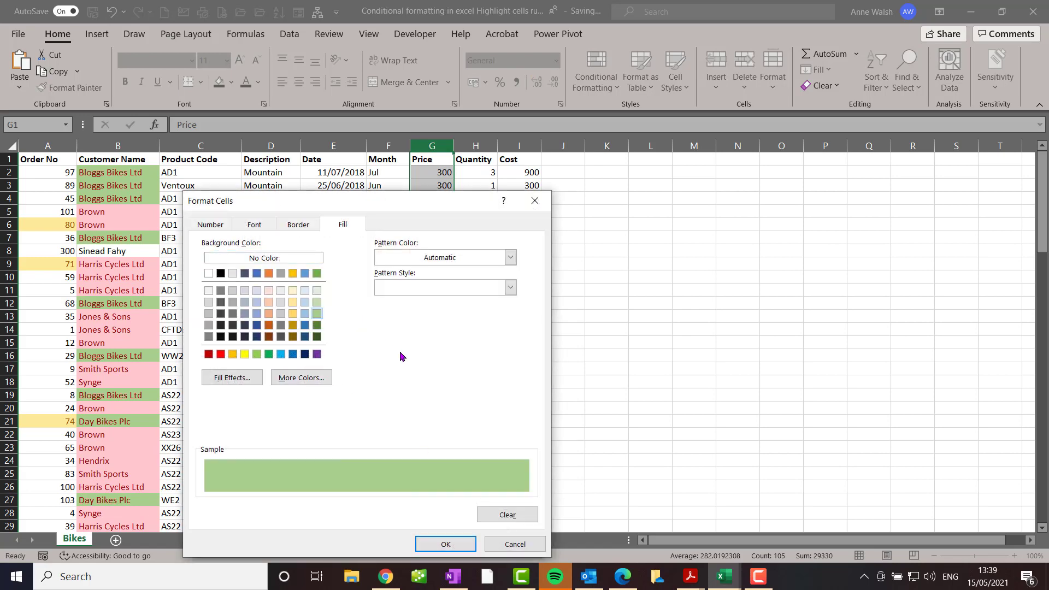
{"action": "left_click", "coordinate": [436, 543]}
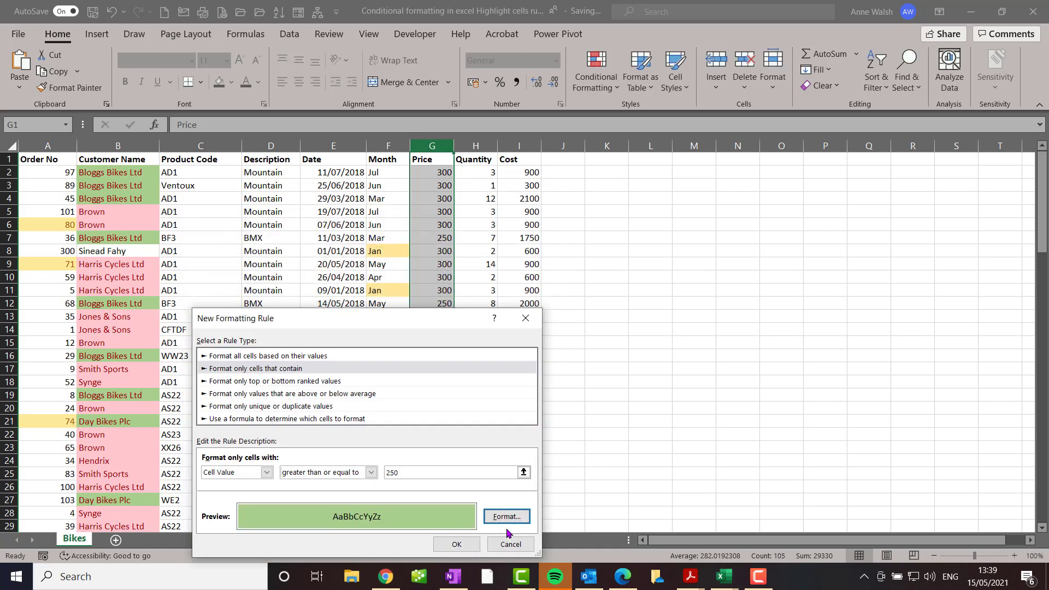
{"action": "left_click", "coordinate": [461, 545]}
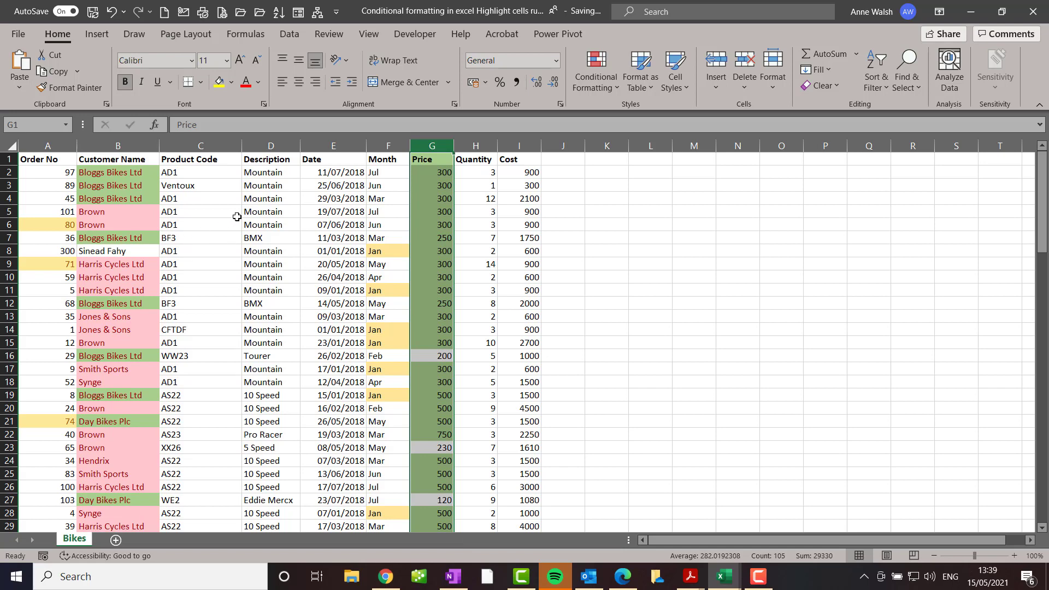
Highlight cells containing the text "Speed" in the Description column with Green Fill with Dark Green Text
{"action": "left_click", "coordinate": [267, 146]}
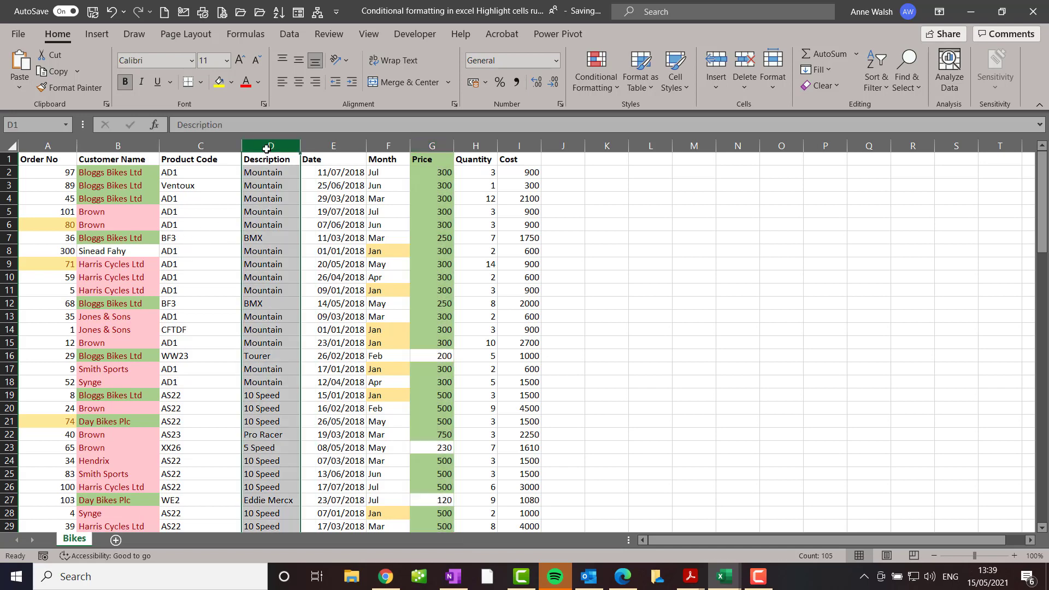
{"action": "left_click", "coordinate": [594, 84]}
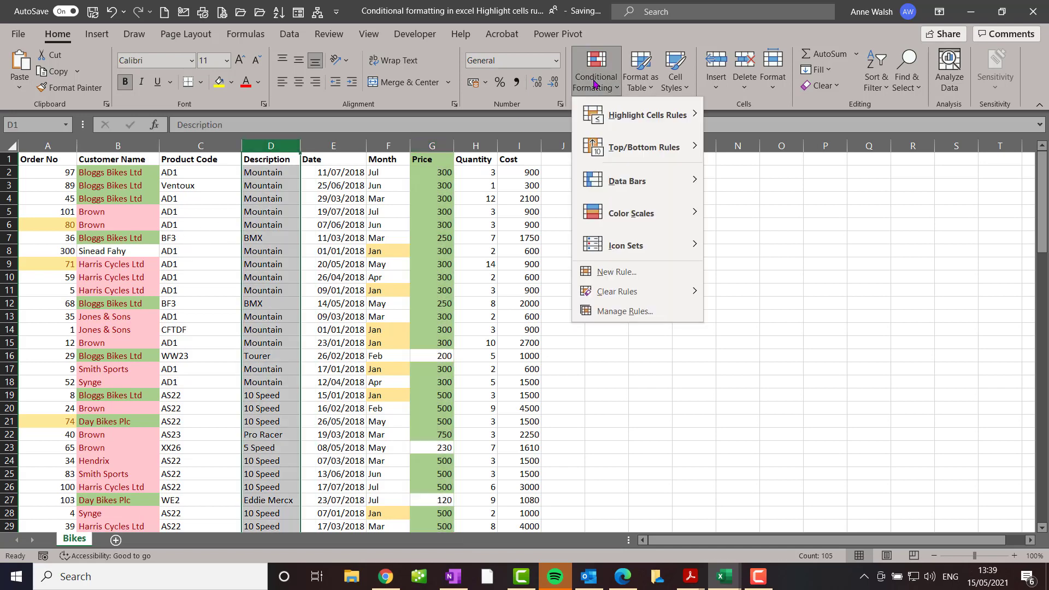
{"action": "mouse_move", "coordinate": [611, 112]}
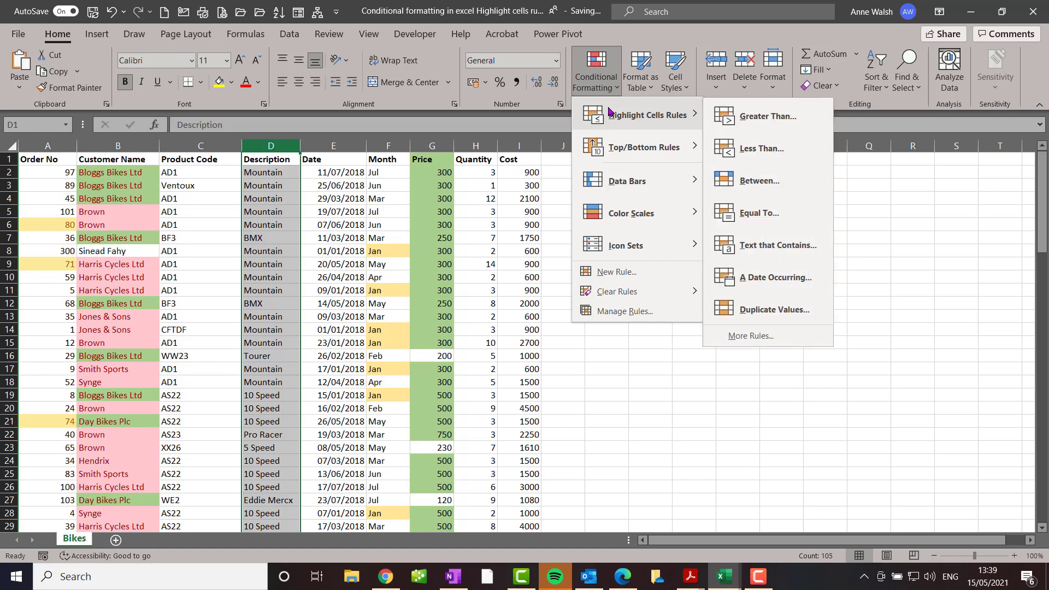
{"action": "left_click", "coordinate": [777, 246]}
{"action": "type", "text": "Speed"}
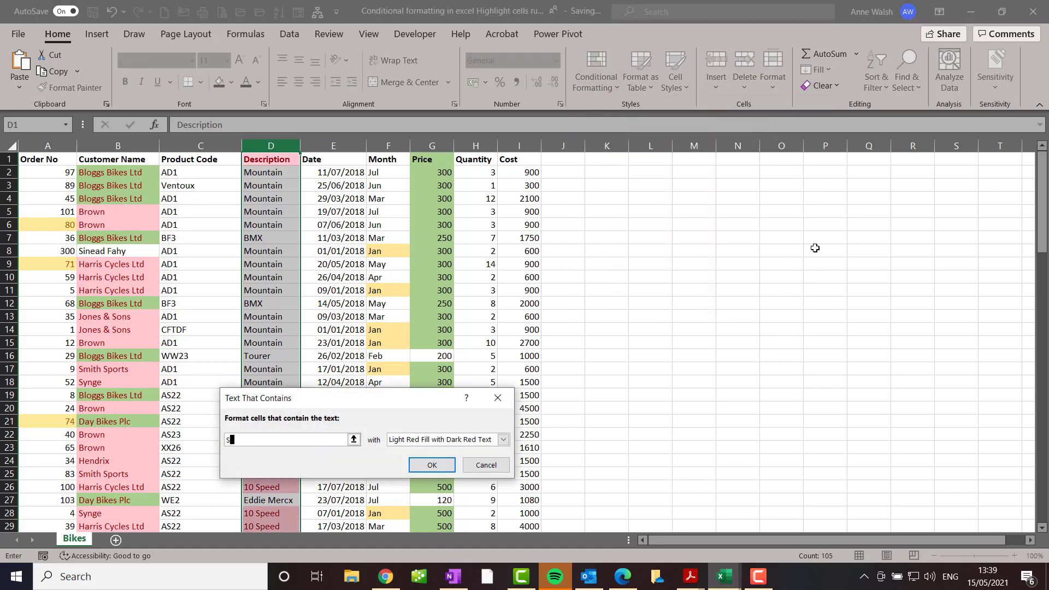
{"action": "left_click", "coordinate": [502, 440]}
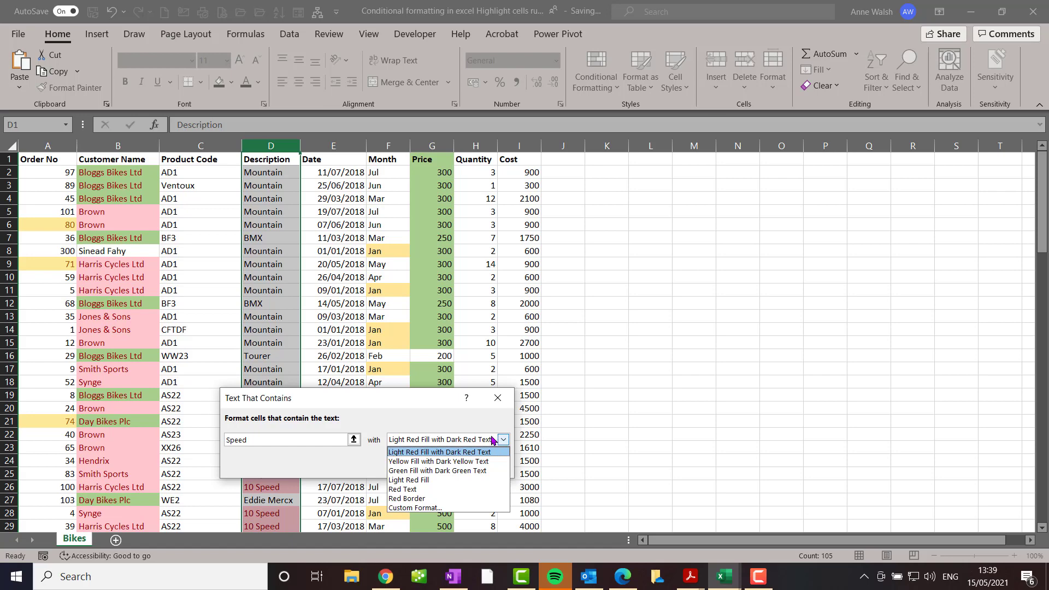
{"action": "left_click", "coordinate": [480, 471]}
{"action": "left_click", "coordinate": [433, 464]}
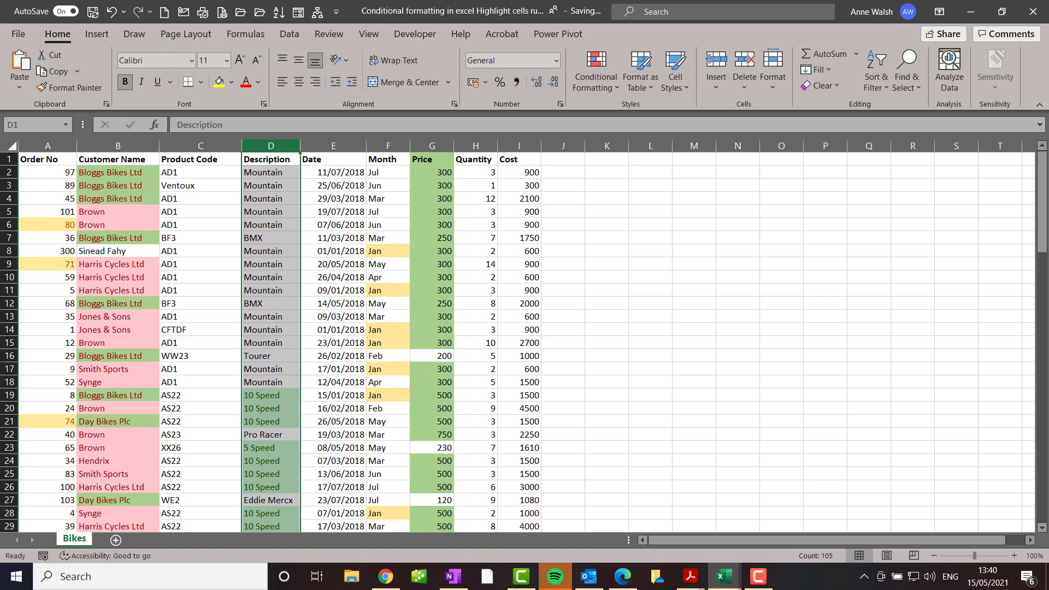
Enter the criterion value 3 in cell L1 and label it "Quantity" in cell K1
{"action": "left_click", "coordinate": [637, 161]}
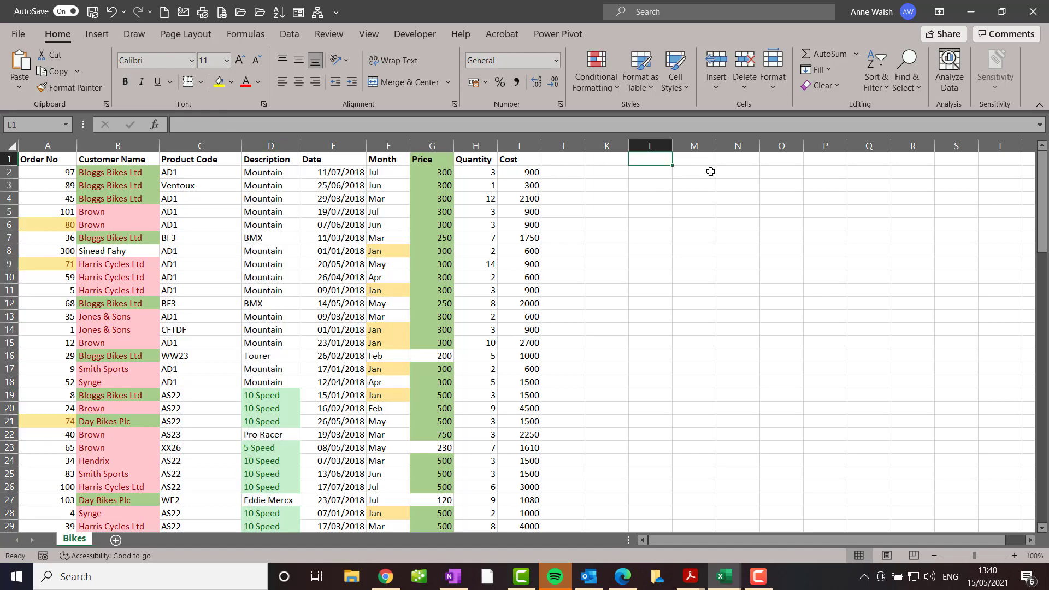
{"action": "type", "text": "3"}
{"action": "key", "text": "Return"}
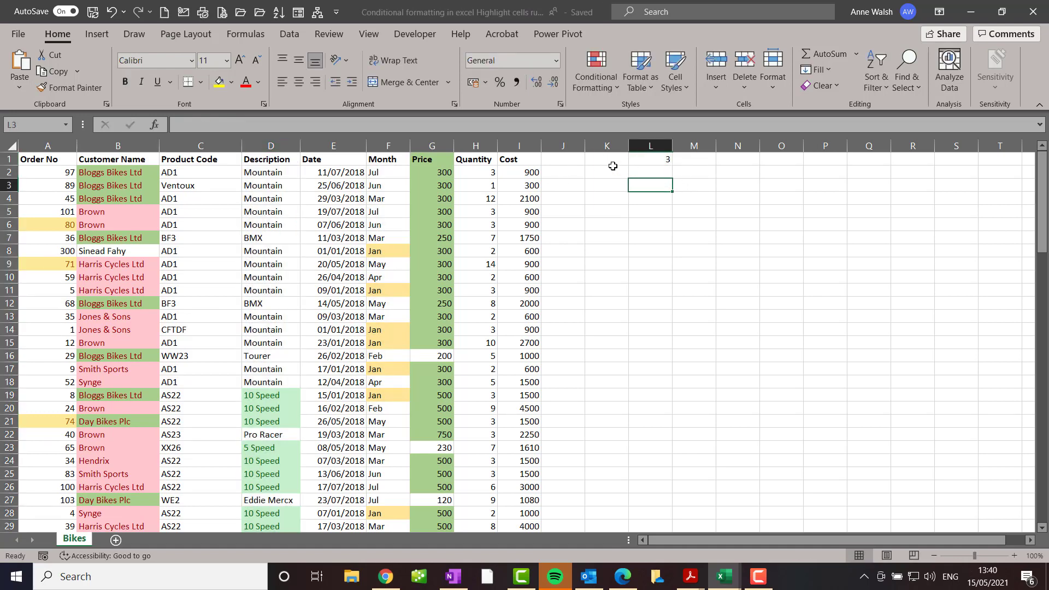
{"action": "left_click", "coordinate": [613, 162]}
{"action": "type", "text": "Q"}
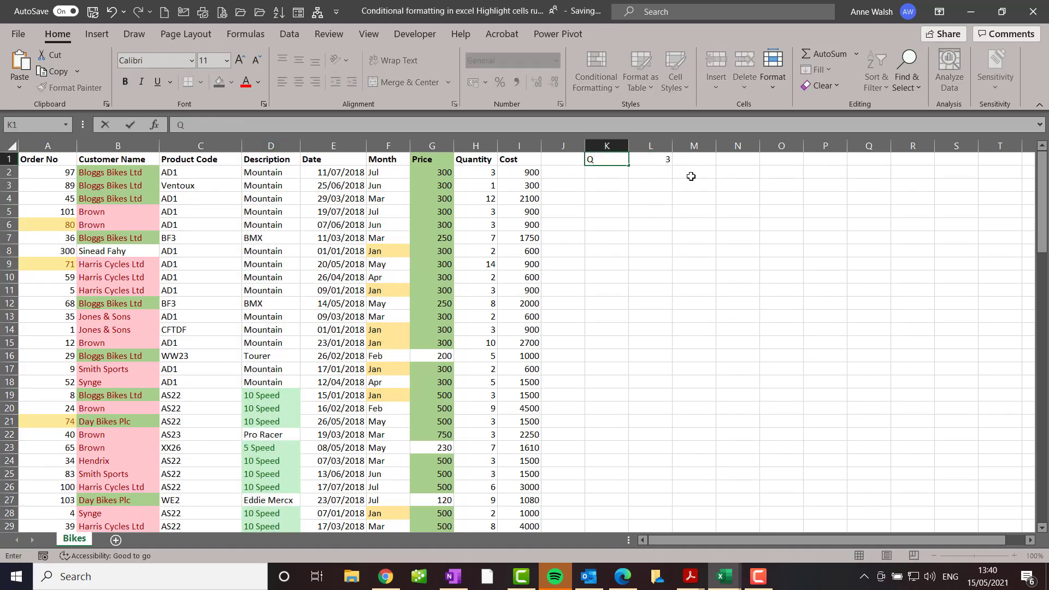
{"action": "type", "text": "uantity"}
{"action": "left_click", "coordinate": [668, 161]}
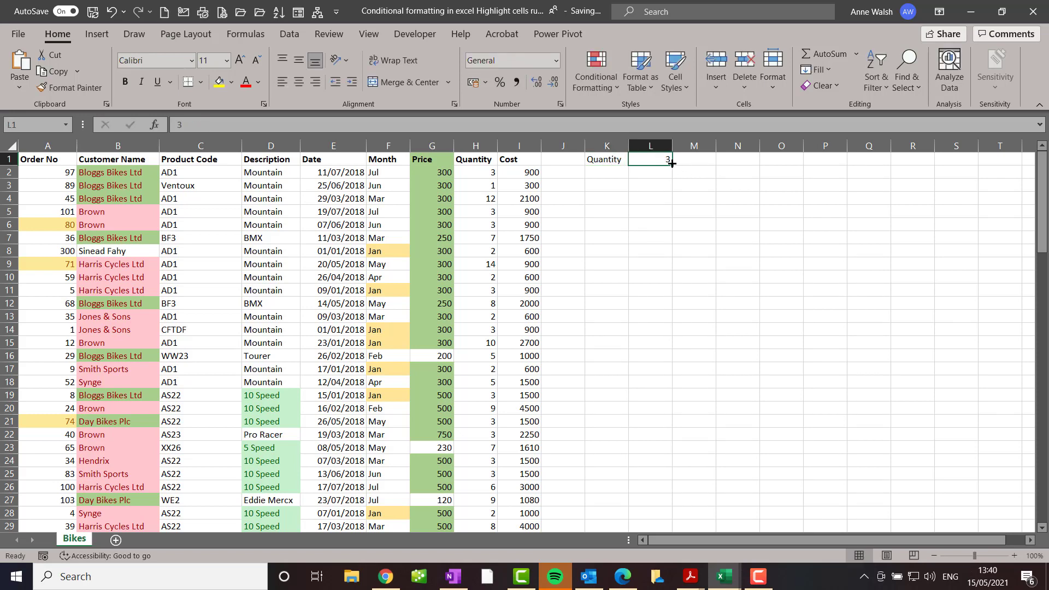
Set up a new formatting rule on the Quantity column for cell values less than or equal to cell L1
{"action": "left_click", "coordinate": [476, 145]}
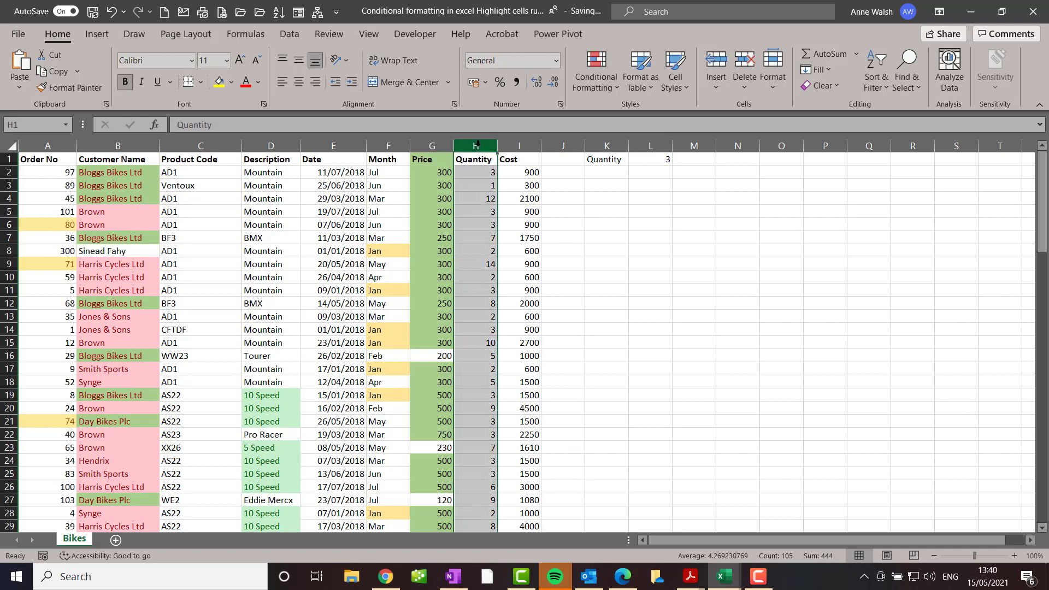
{"action": "left_click", "coordinate": [604, 85]}
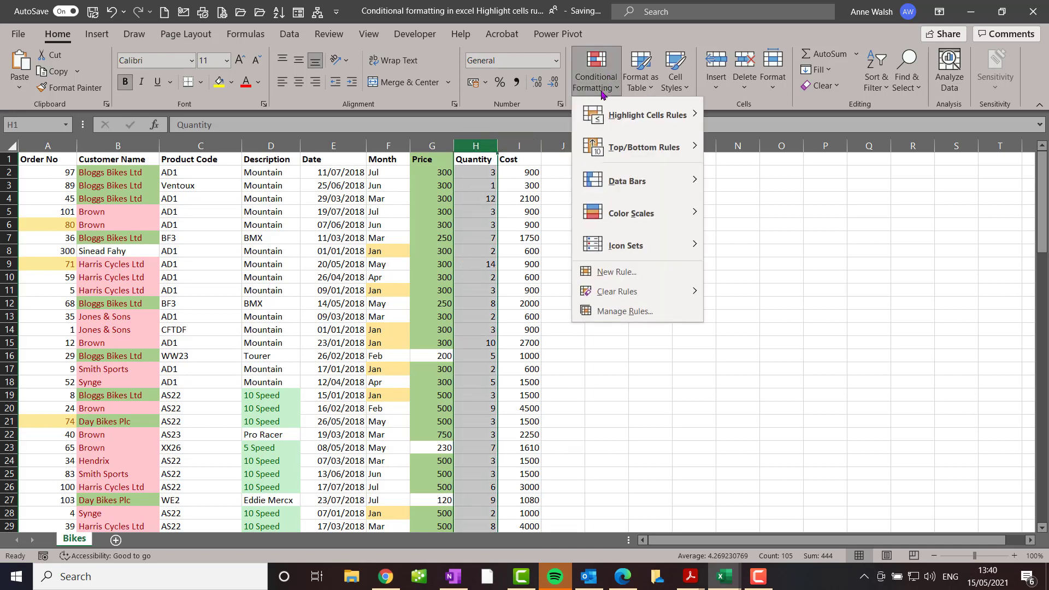
{"action": "mouse_move", "coordinate": [608, 116]}
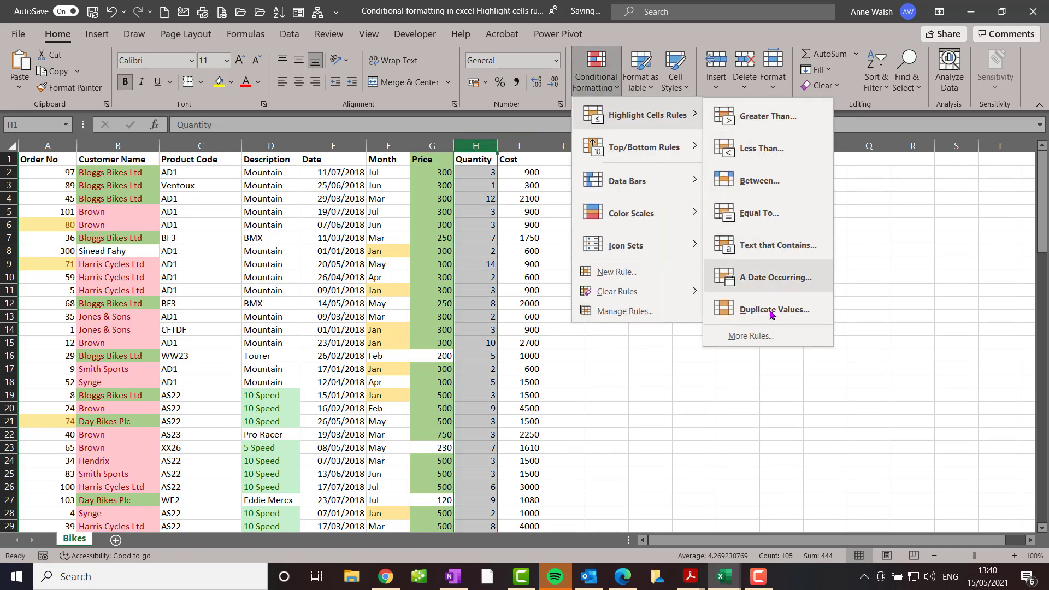
{"action": "left_click", "coordinate": [771, 340]}
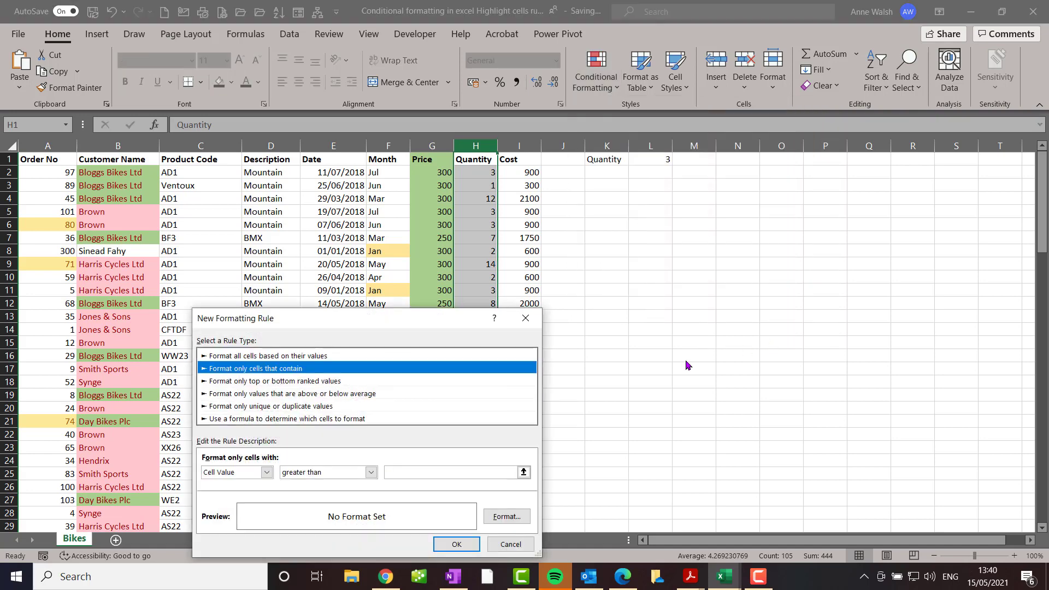
{"action": "left_click", "coordinate": [371, 475]}
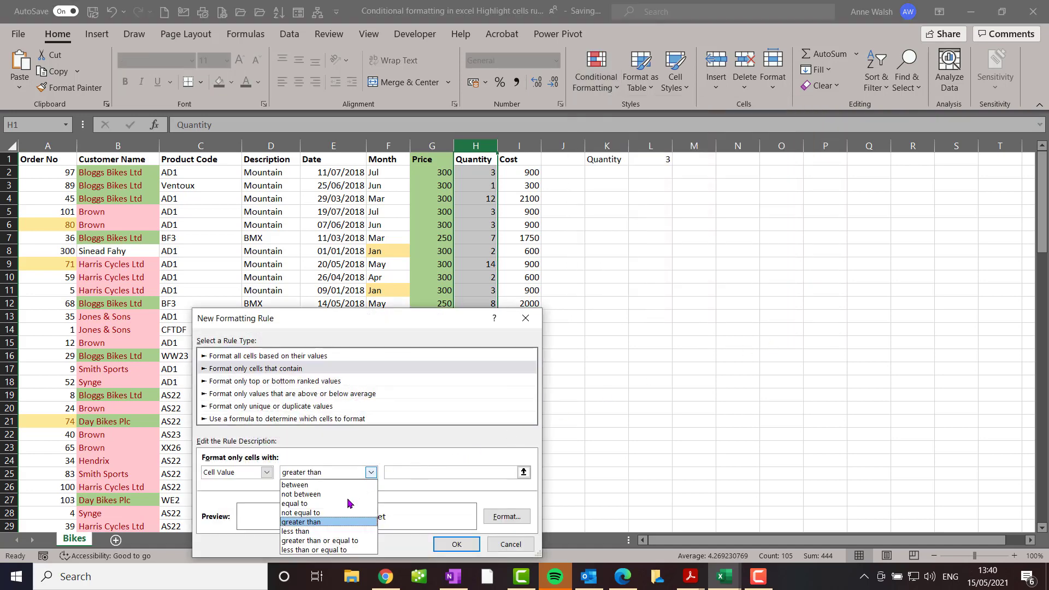
{"action": "left_click", "coordinate": [349, 548]}
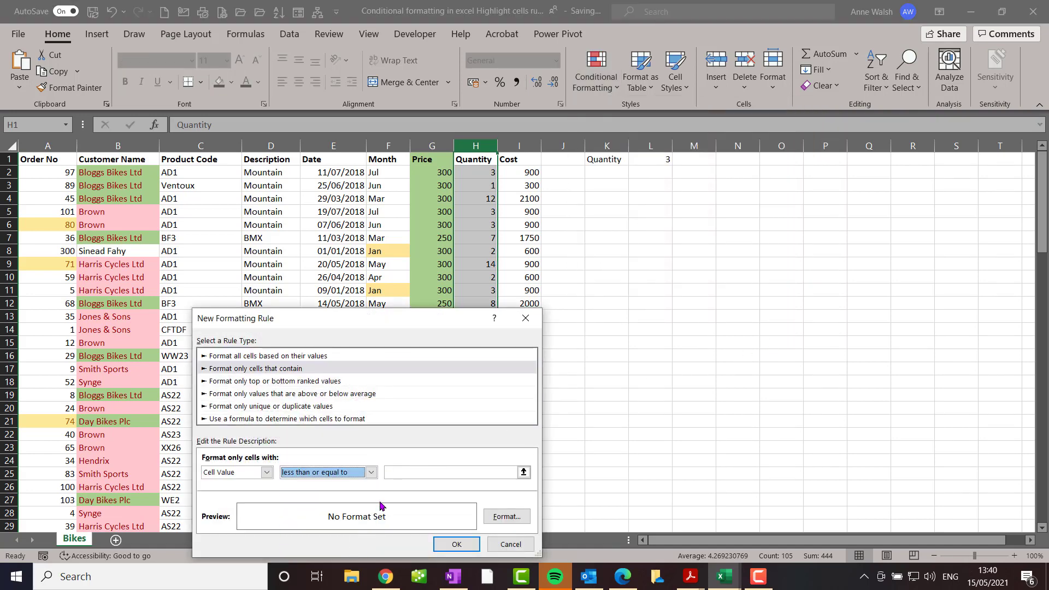
{"action": "left_click", "coordinate": [402, 473]}
{"action": "left_click", "coordinate": [667, 158]}
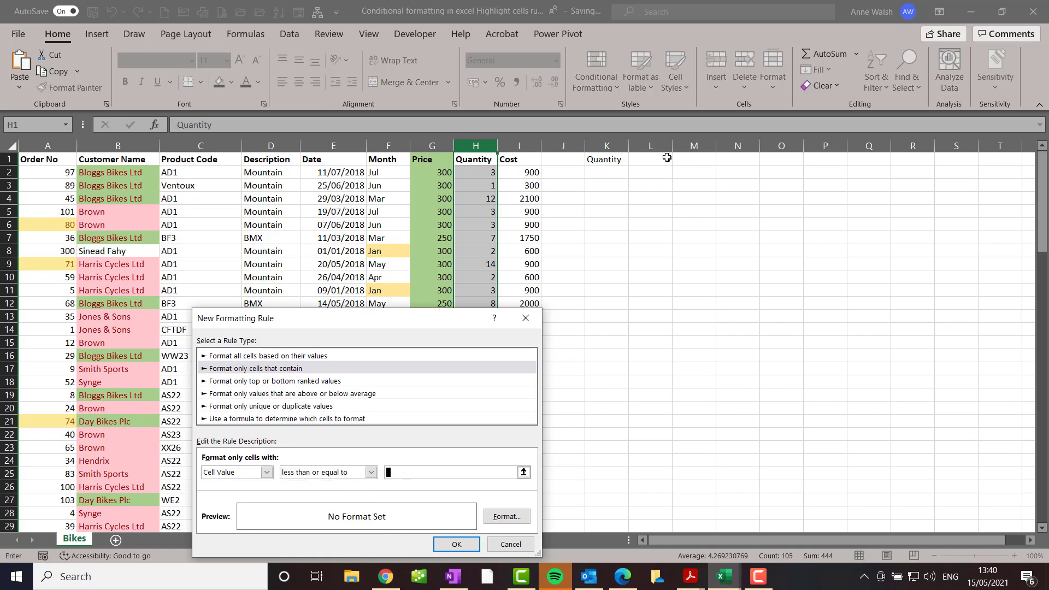
Format the Quantity rule with a blue background fill and apply it
{"action": "left_click", "coordinate": [513, 516]}
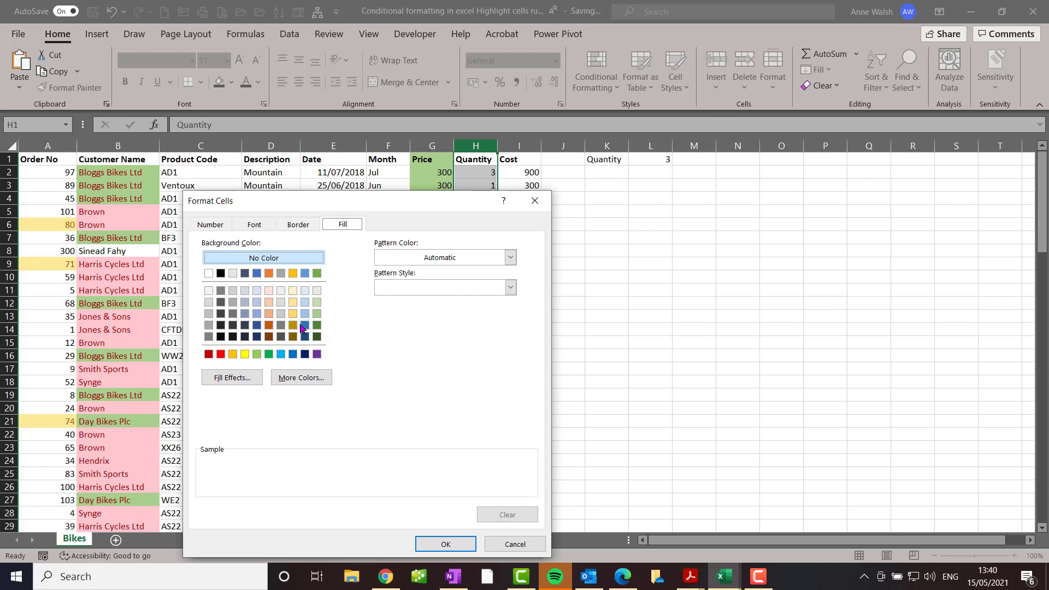
{"action": "left_click", "coordinate": [280, 302]}
{"action": "left_click", "coordinate": [306, 273]}
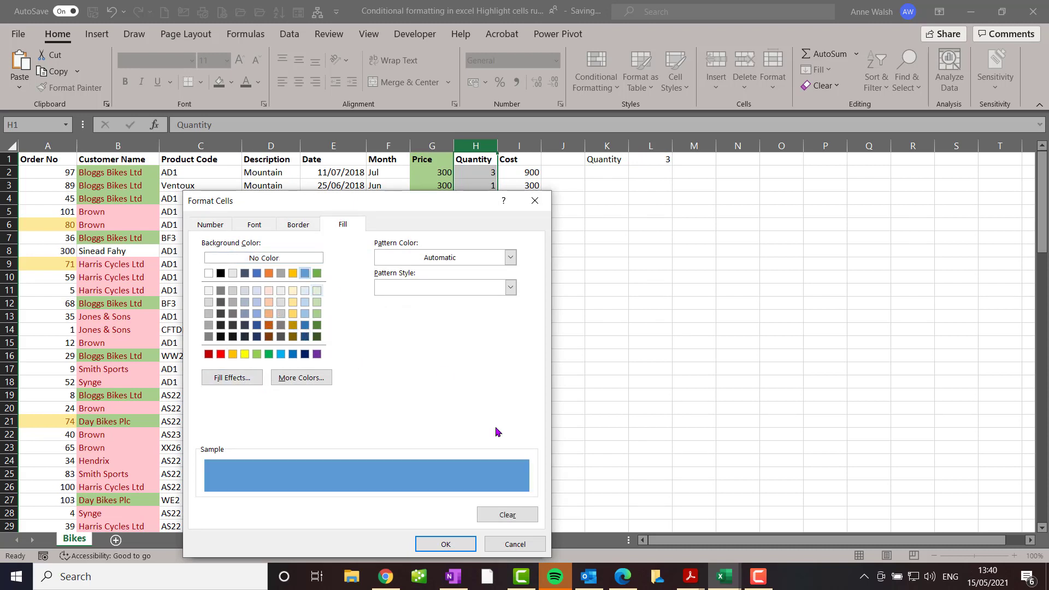
{"action": "left_click", "coordinate": [444, 541]}
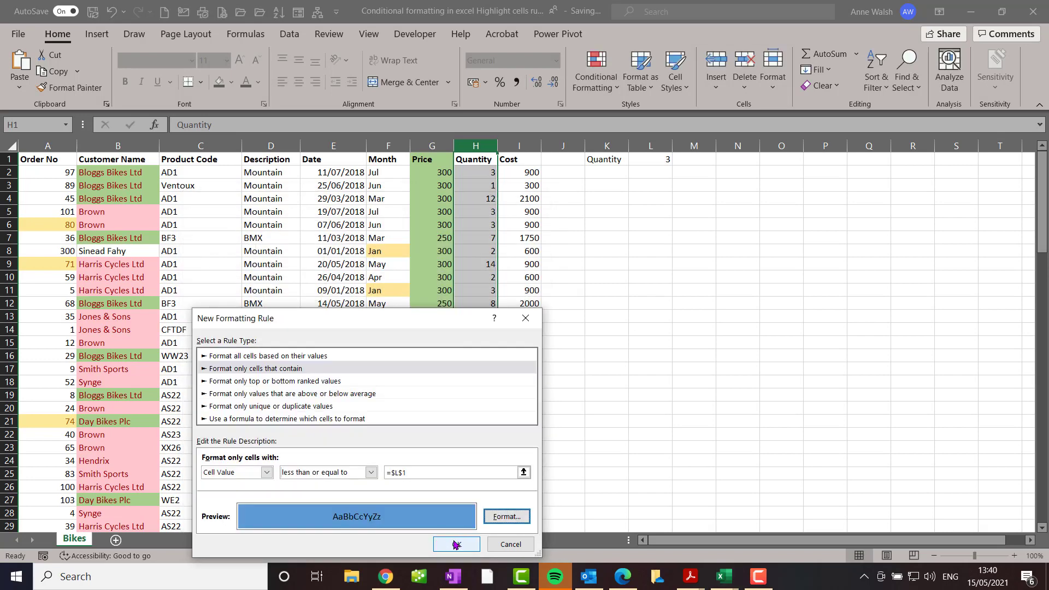
{"action": "left_click", "coordinate": [454, 543]}
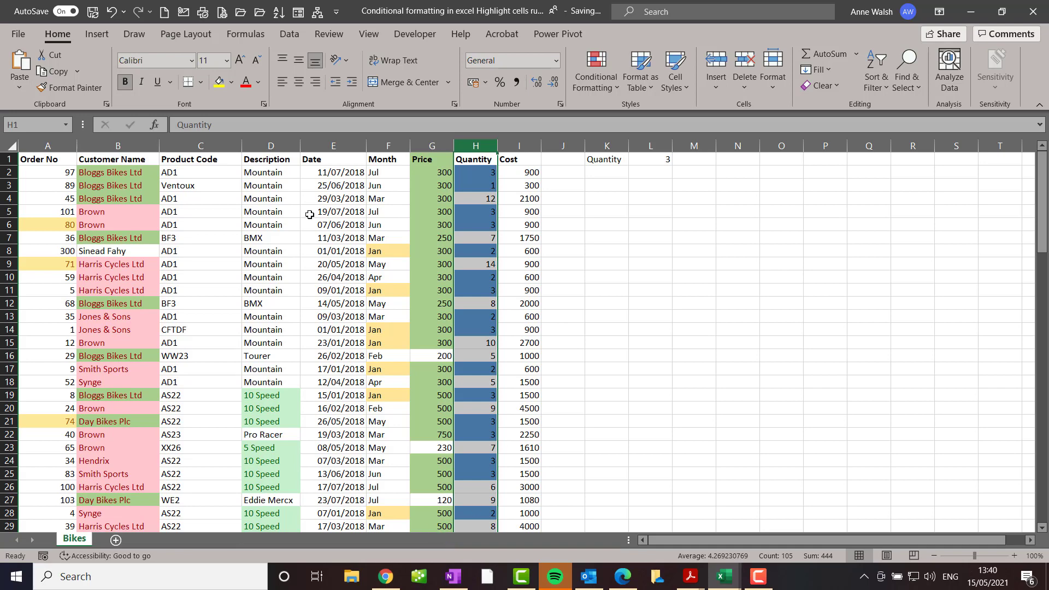
Highlight duplicate values in the Product Code column using a custom format with a light orange background fill
{"action": "left_click", "coordinate": [195, 147]}
{"action": "left_click", "coordinate": [594, 82]}
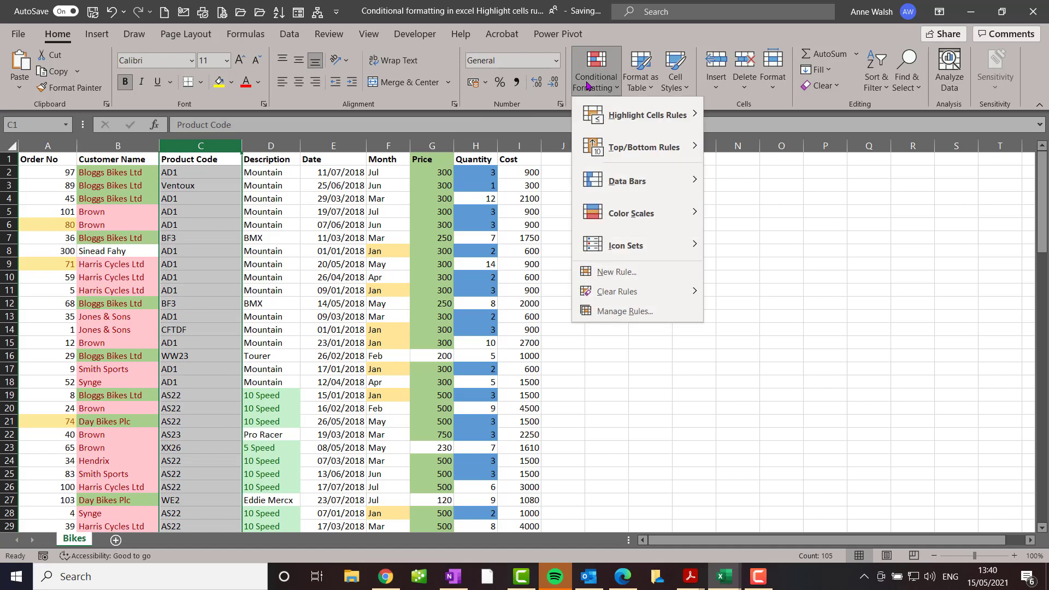
{"action": "mouse_move", "coordinate": [606, 105]}
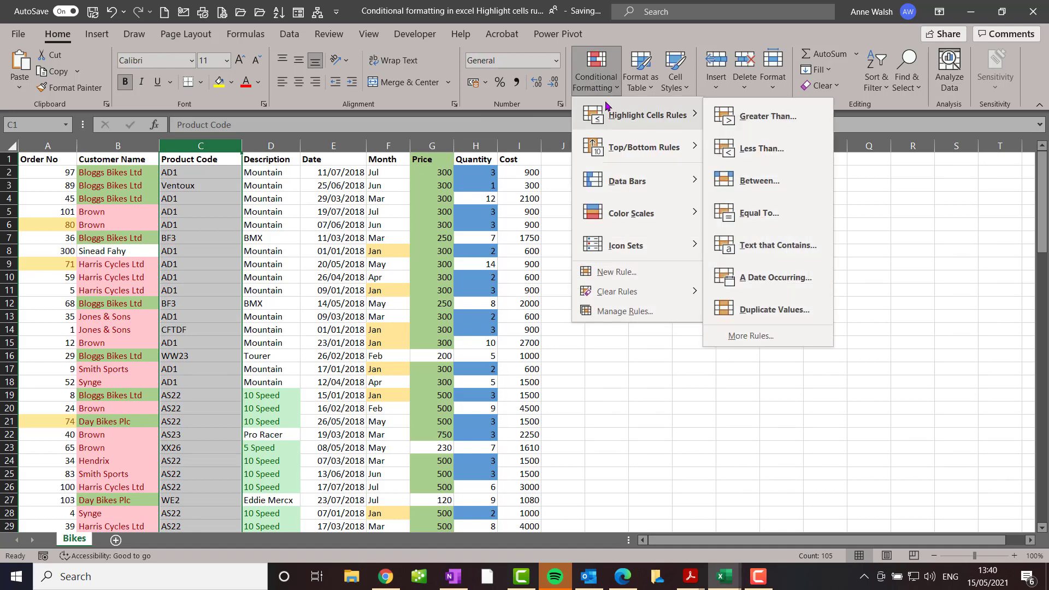
{"action": "left_click", "coordinate": [769, 313]}
{"action": "left_click", "coordinate": [470, 423]}
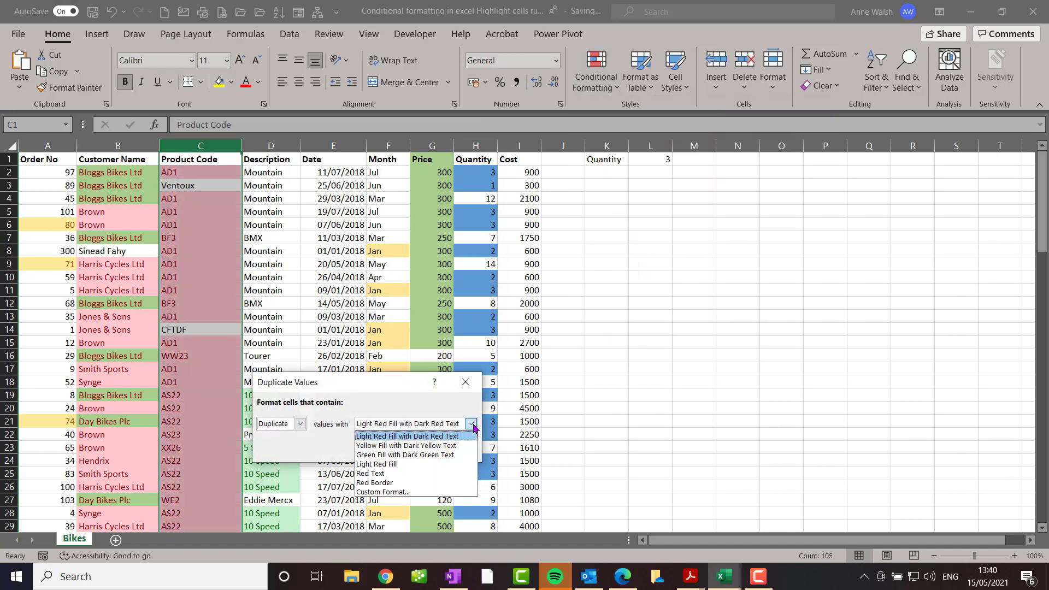
{"action": "left_click", "coordinate": [412, 492]}
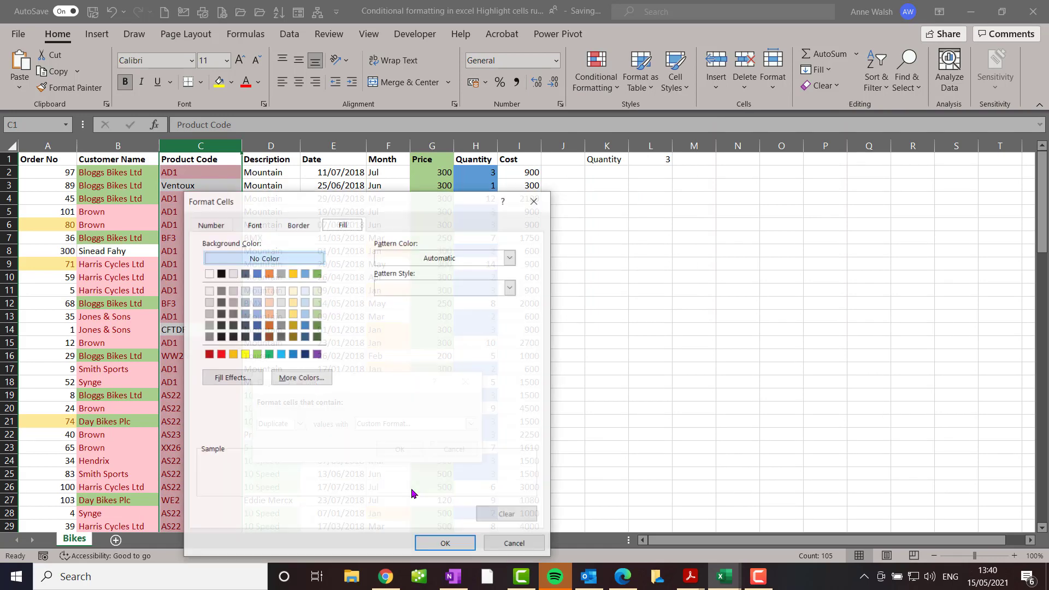
{"action": "left_click", "coordinate": [269, 302]}
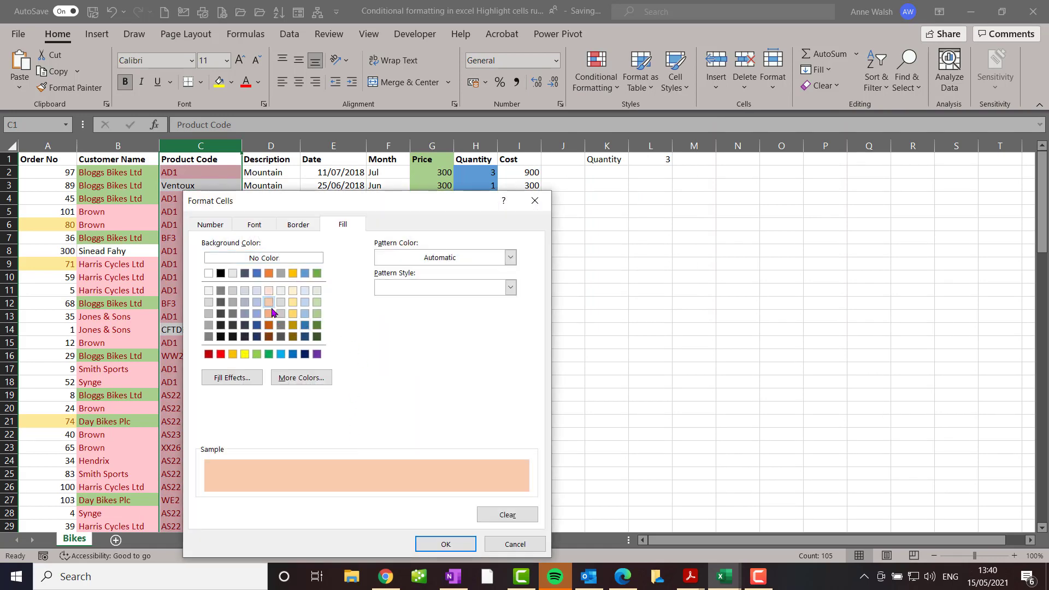
{"action": "left_click", "coordinate": [451, 544]}
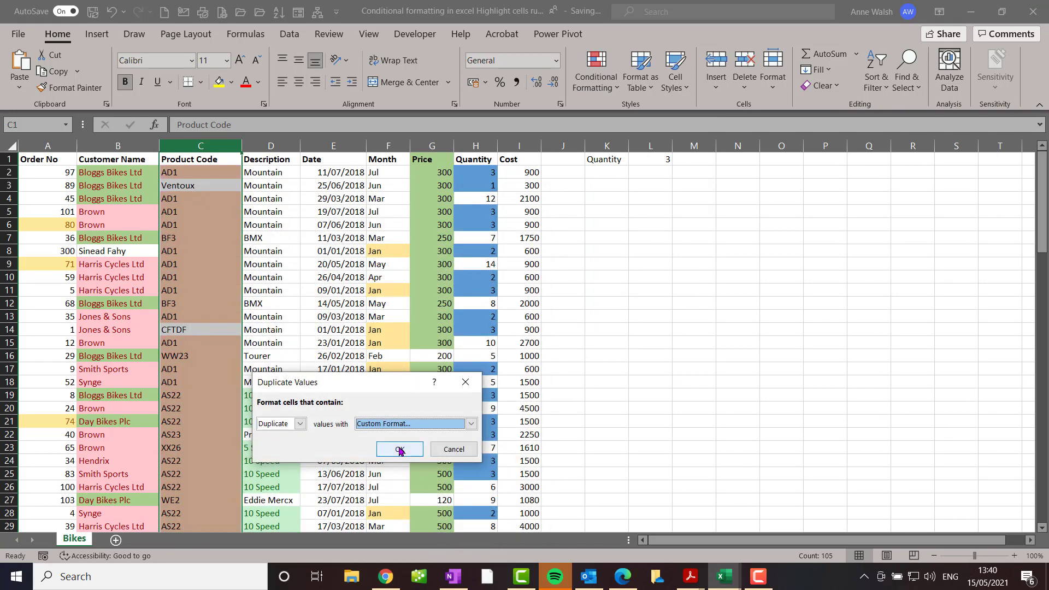
{"action": "left_click", "coordinate": [399, 447]}
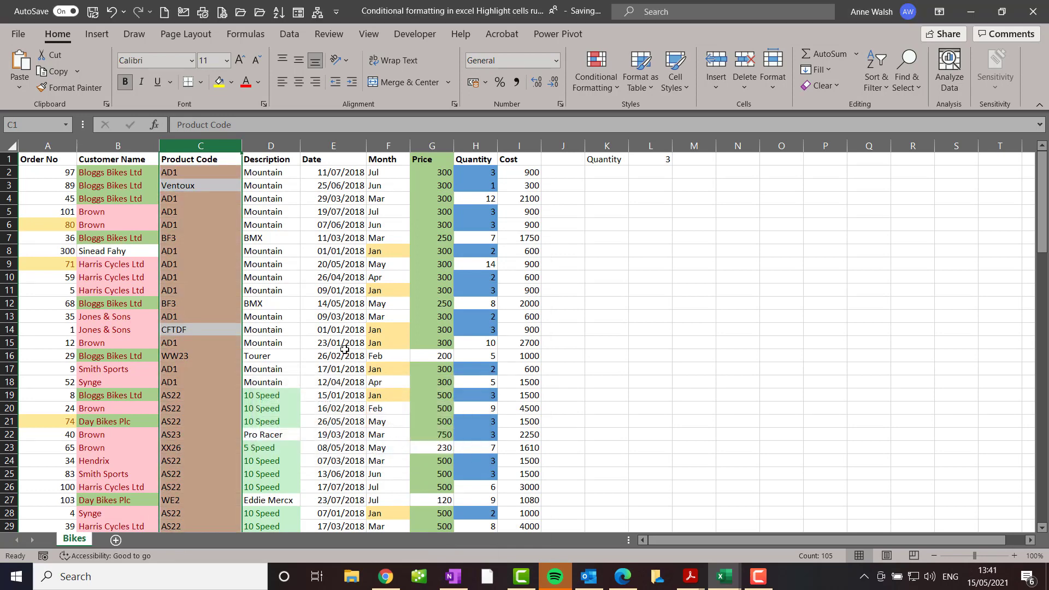